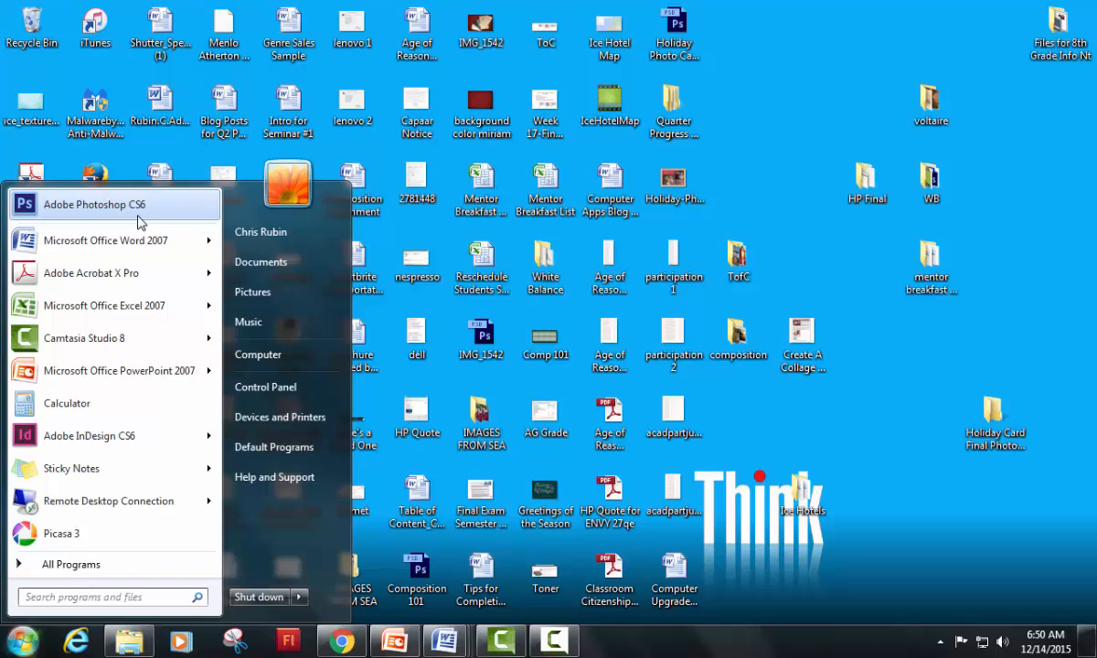
Step: Start Adobe Photoshop CS6 and open the paisley sled photo from the Holiday Card Final Photoshop folder
left_click(138, 216)
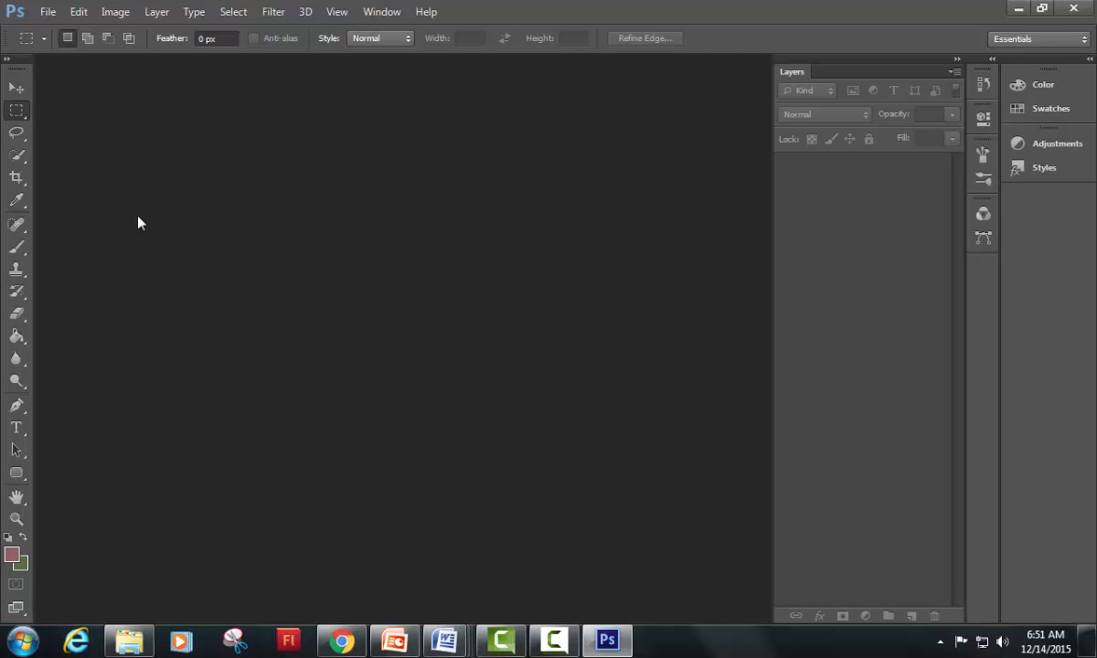
left_click(47, 12)
left_click(69, 50)
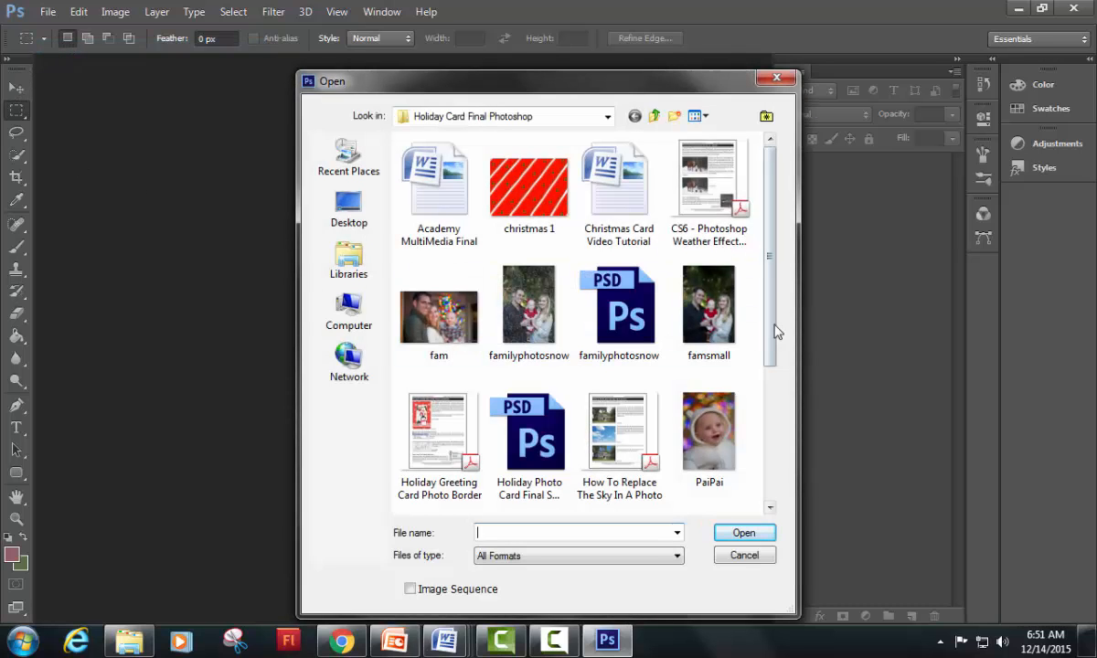
left_click_drag(770, 324, 630, 450)
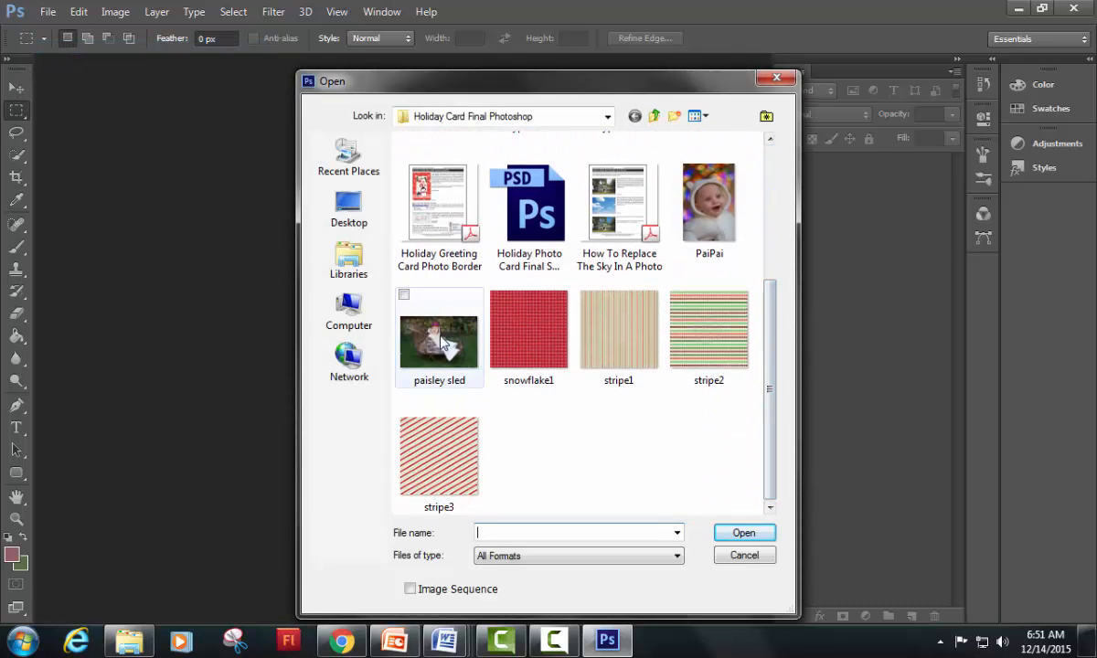
double_click(439, 393)
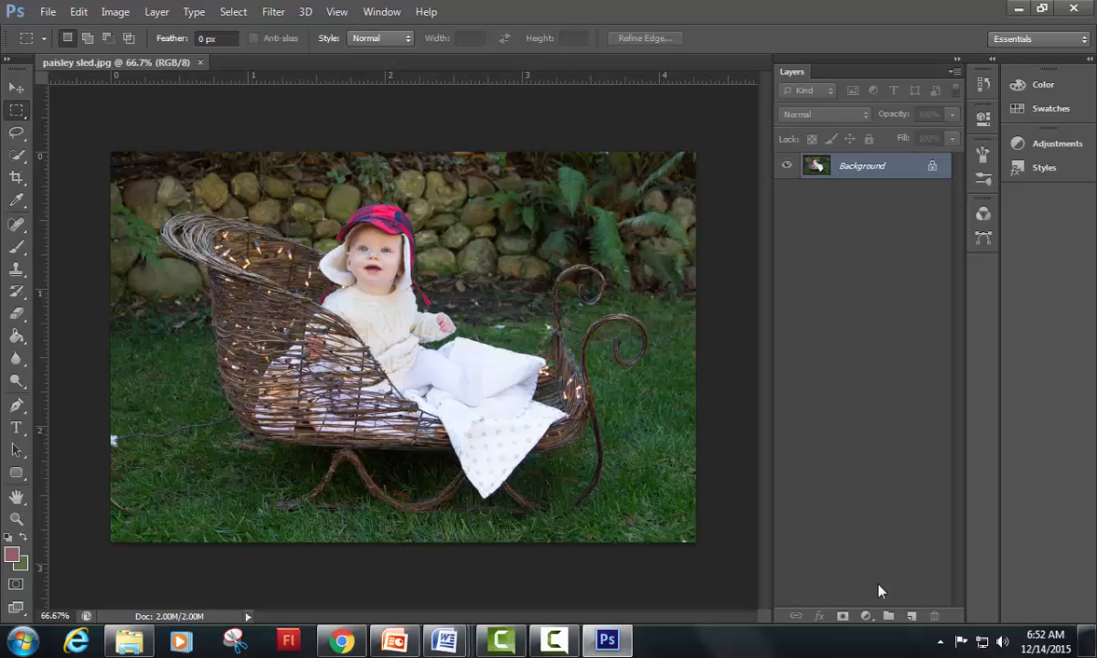
Step: Add a new layer above the Background and name it Snow
left_click(911, 616)
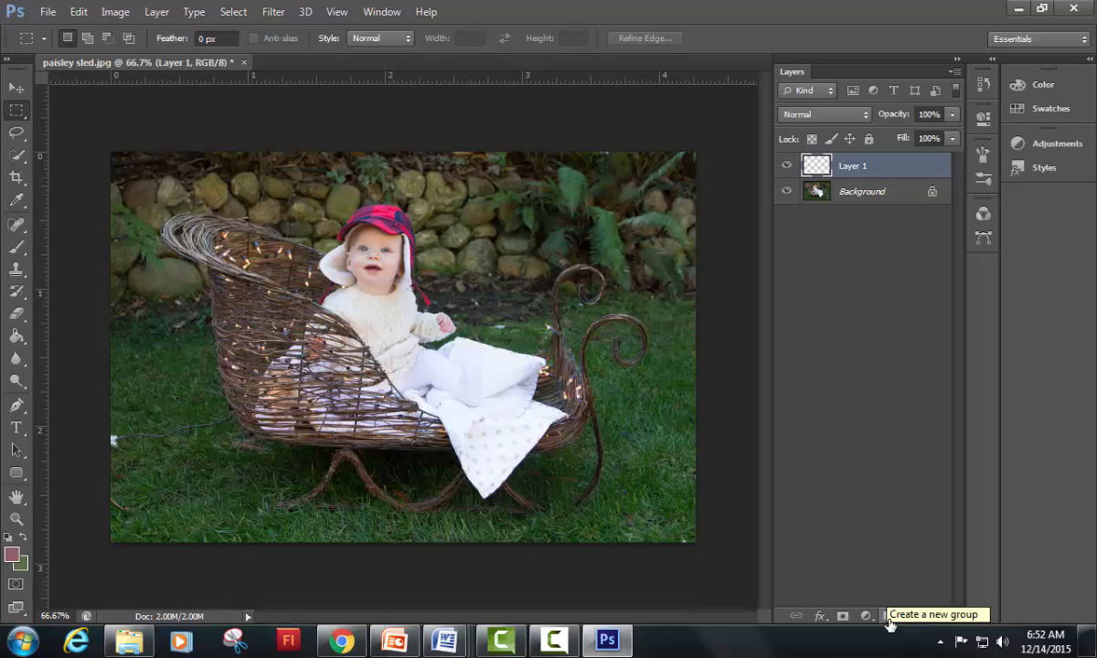
double_click(854, 166)
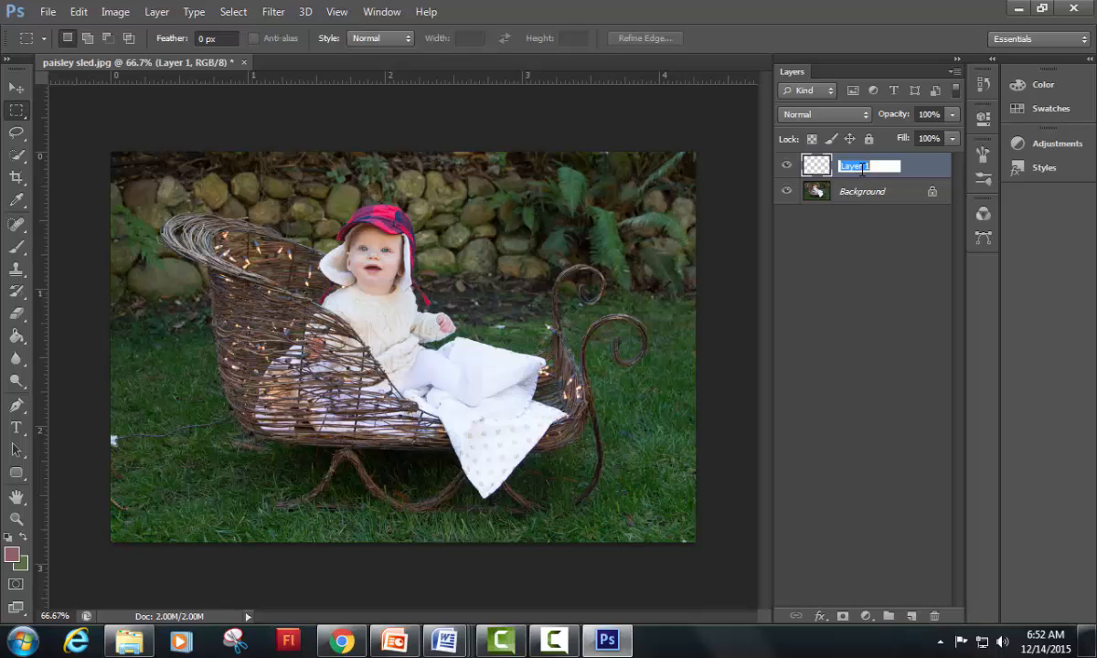
type("Snow")
key("Return")
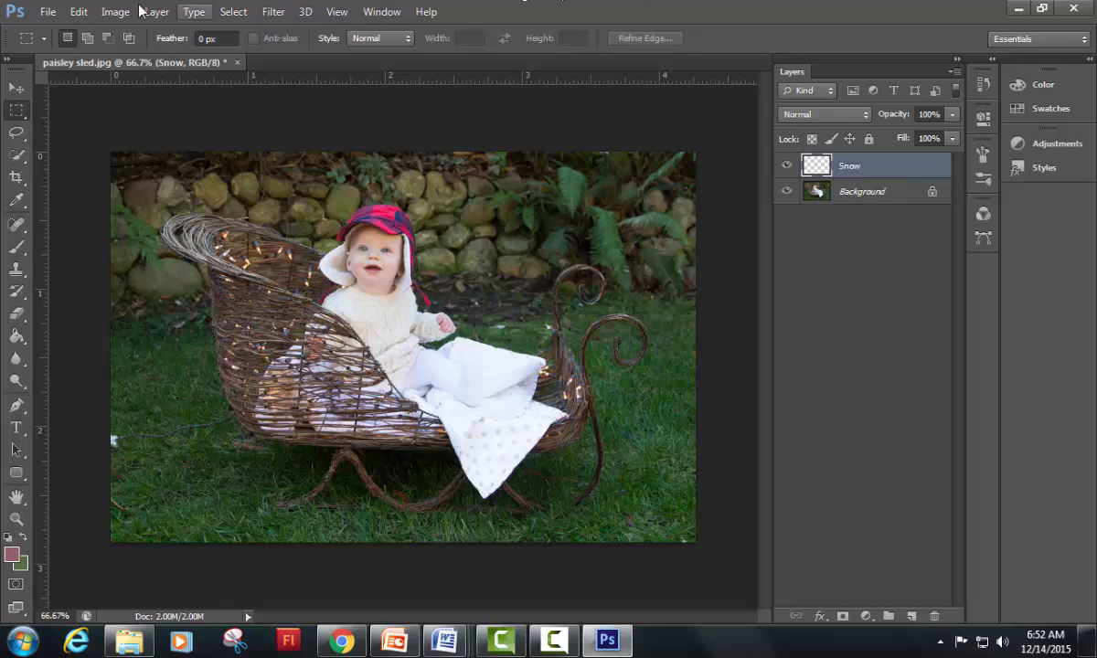
Step: Fill the Snow layer with Black in Normal mode at 100% opacity
left_click(78, 12)
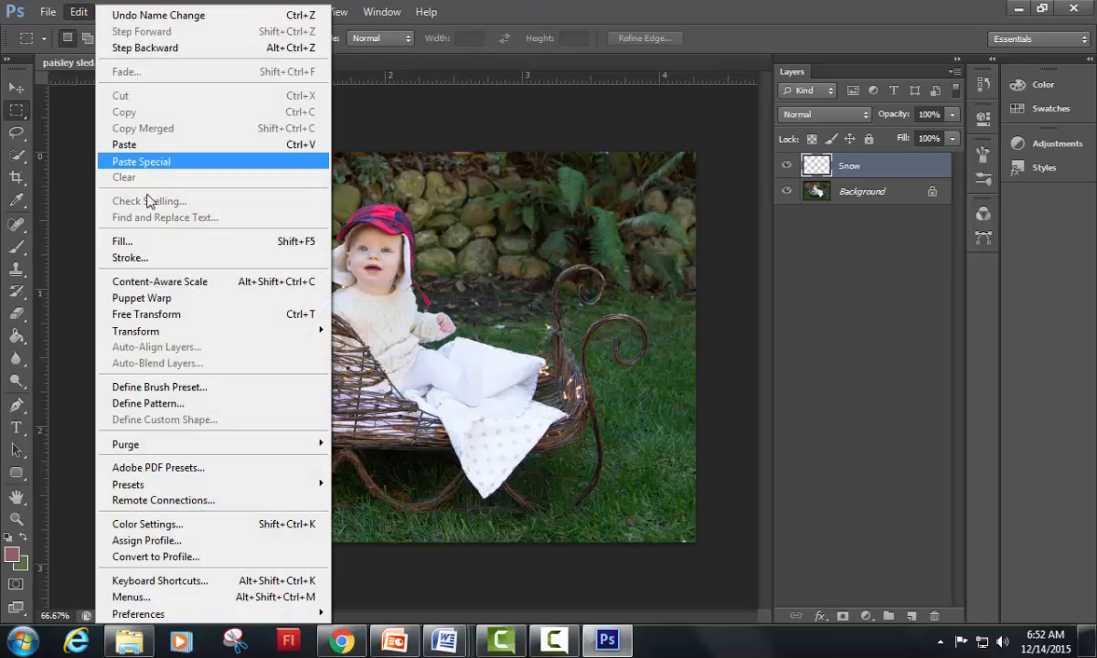
left_click(166, 242)
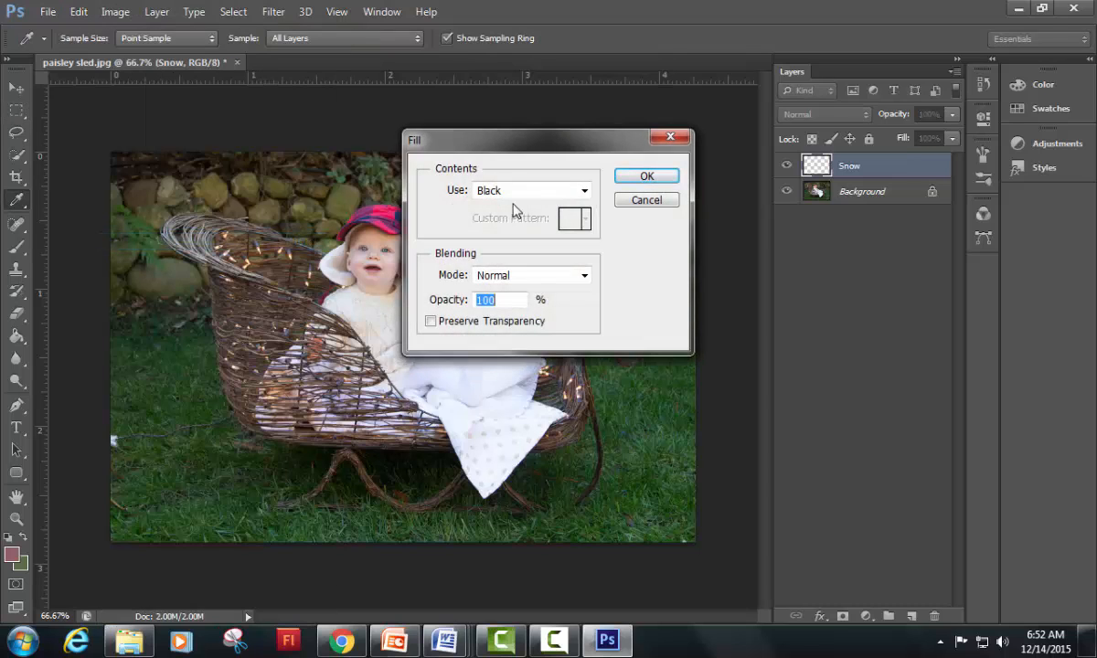
left_click(519, 192)
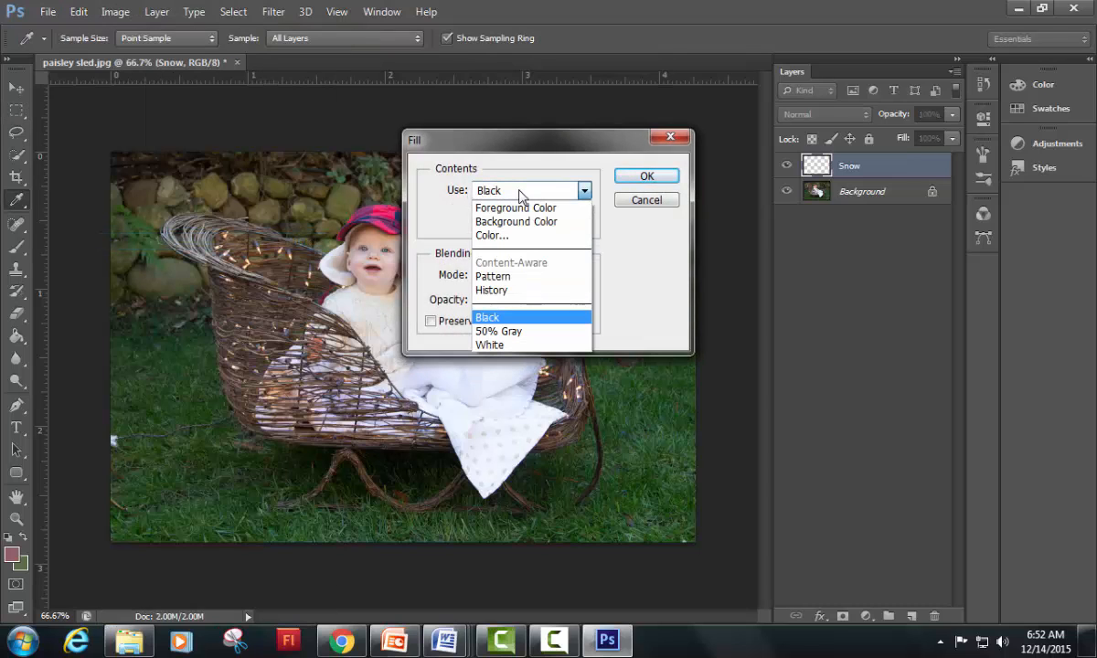
left_click(501, 318)
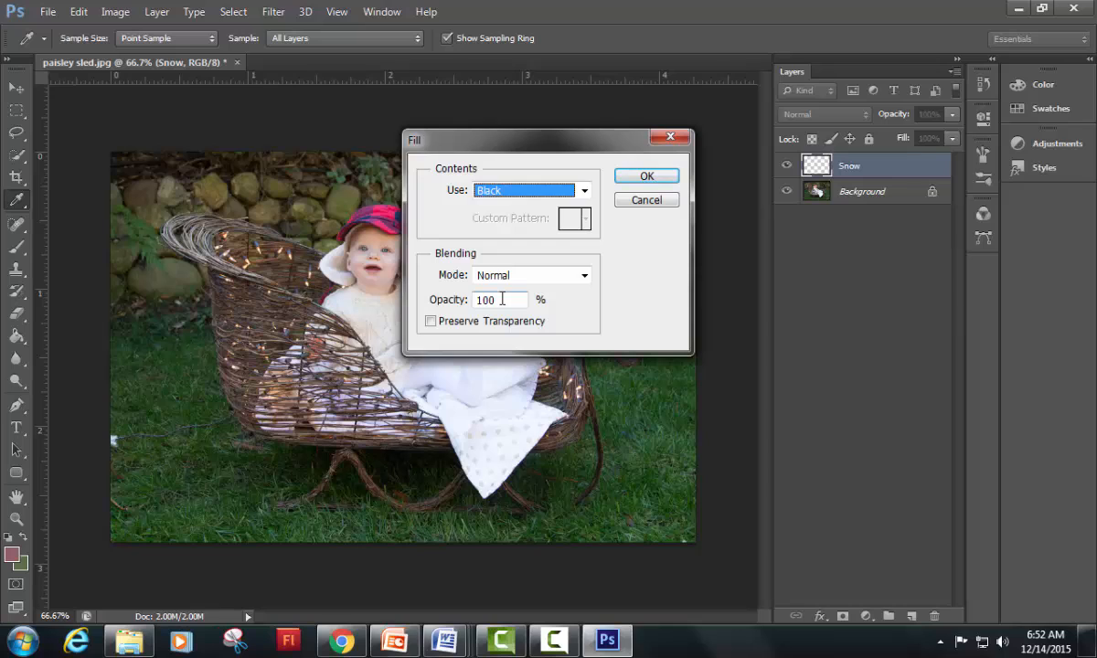
left_click(649, 177)
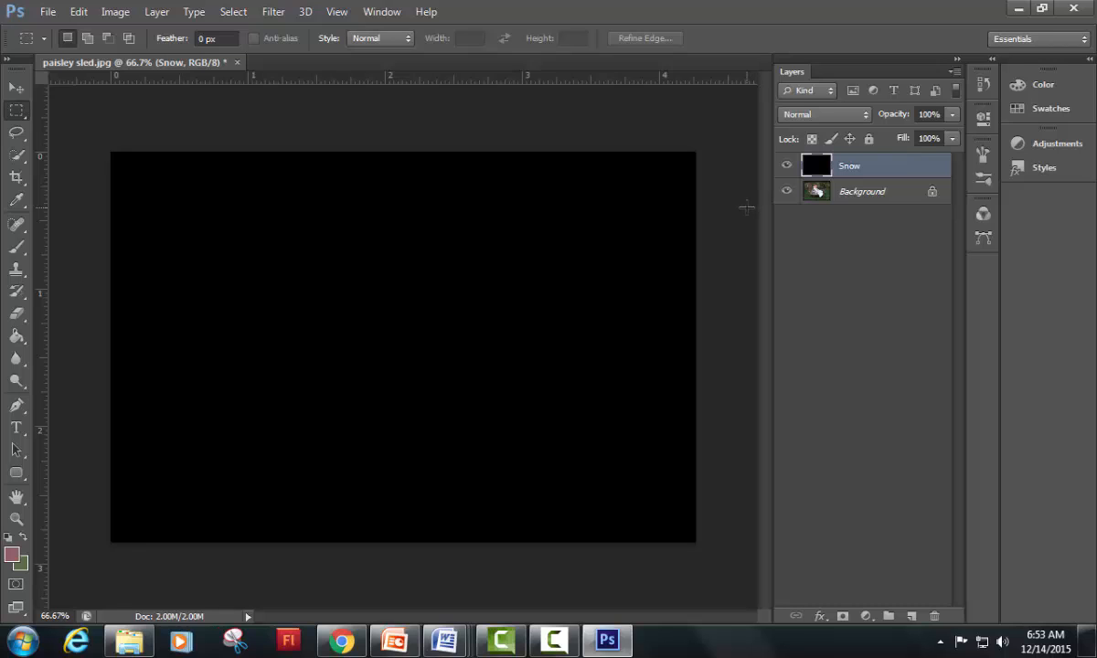
Step: Apply the Add Noise filter to the Snow layer with a 25% amount, Gaussian distribution and Monochromatic enabled
left_click(272, 12)
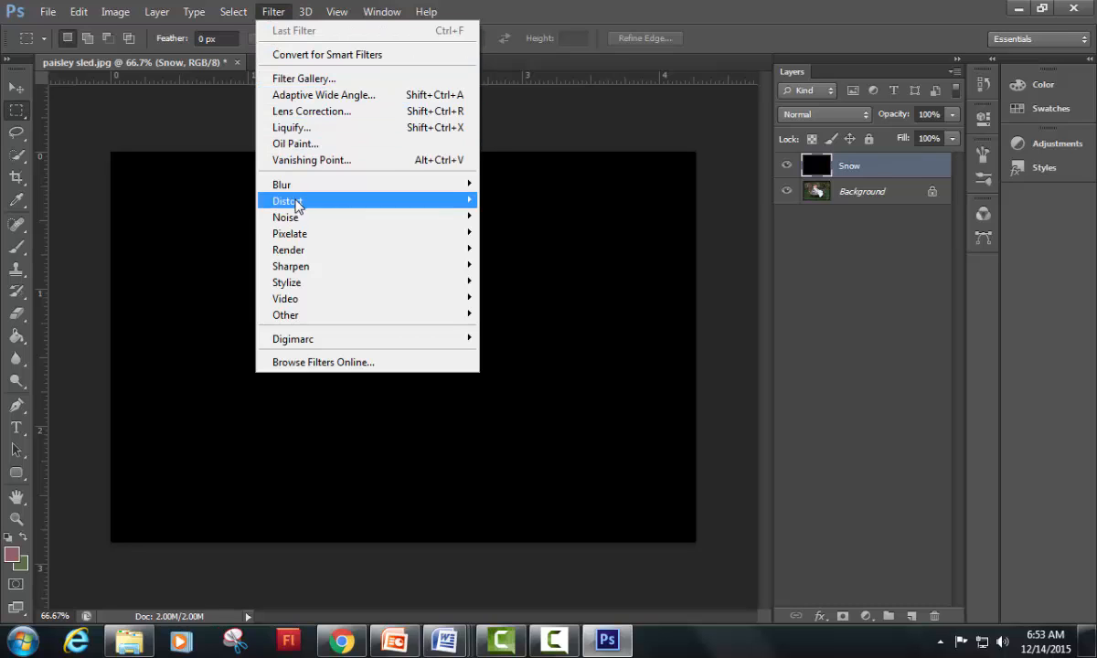
mouse_move(295, 222)
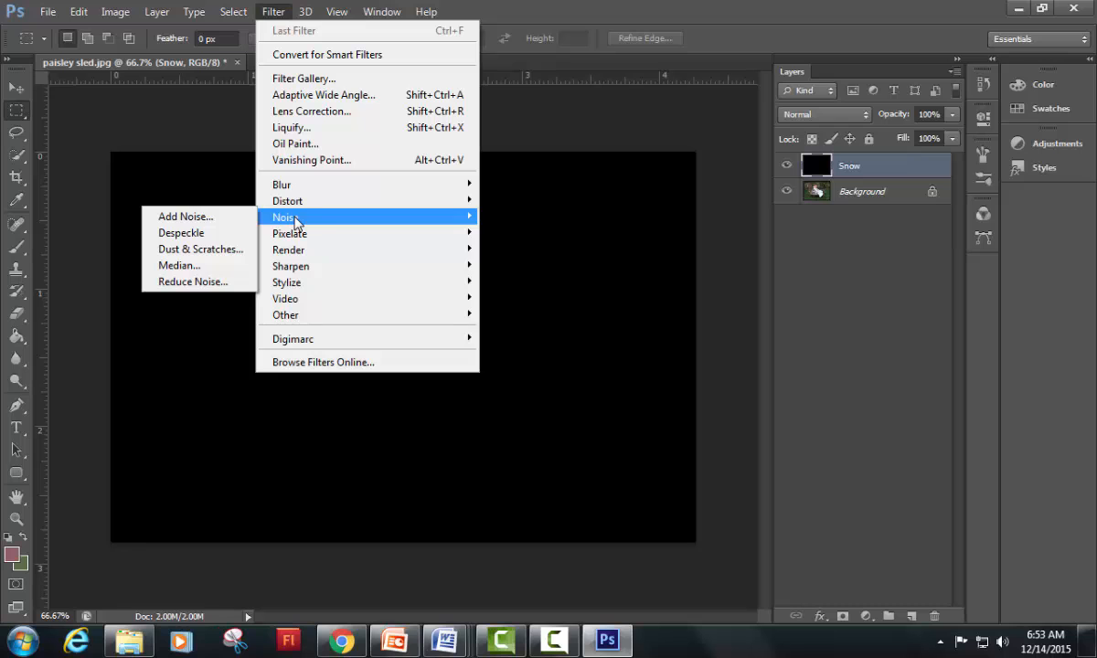
left_click(219, 221)
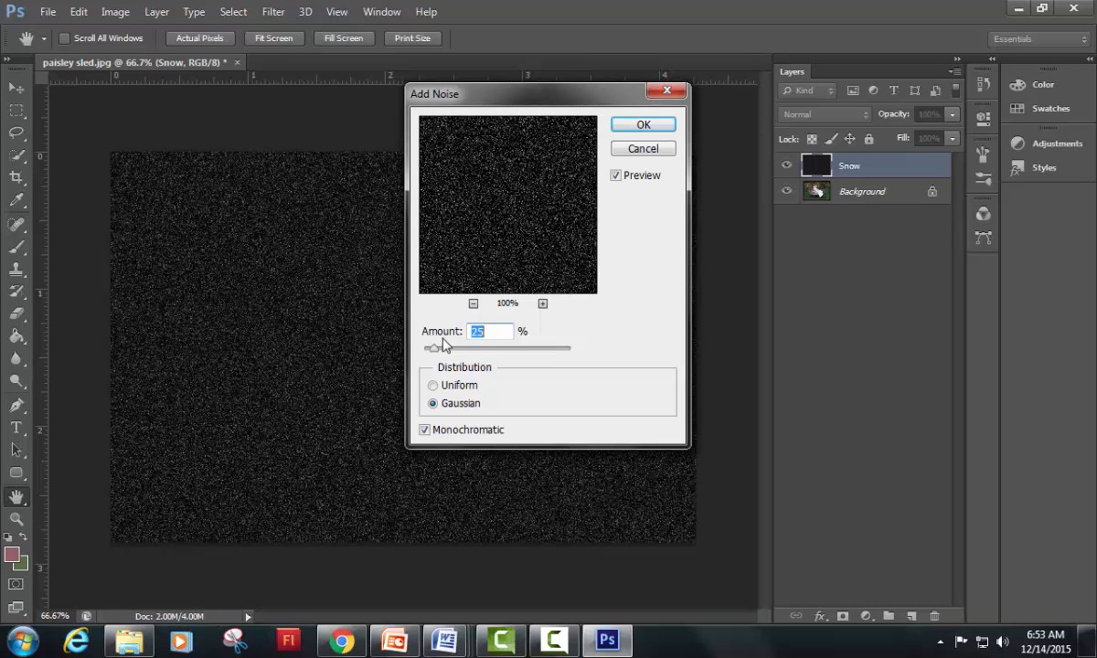
mouse_move(435, 350)
left_mouse_down()
mouse_move(455, 356)
mouse_move(435, 355)
left_mouse_up()
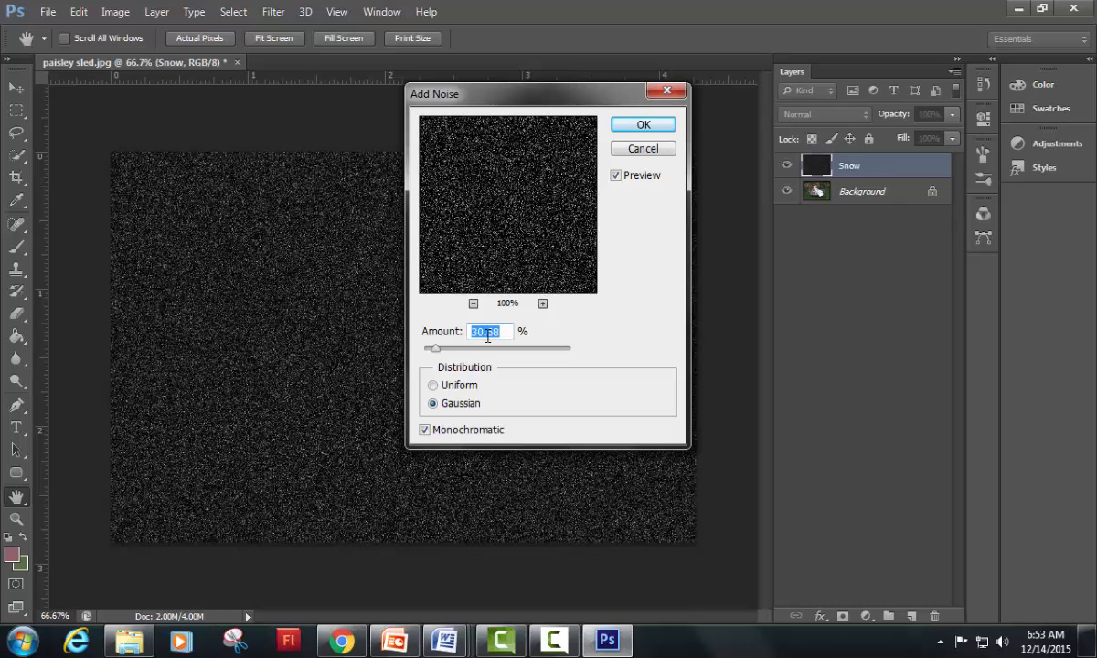
type("25")
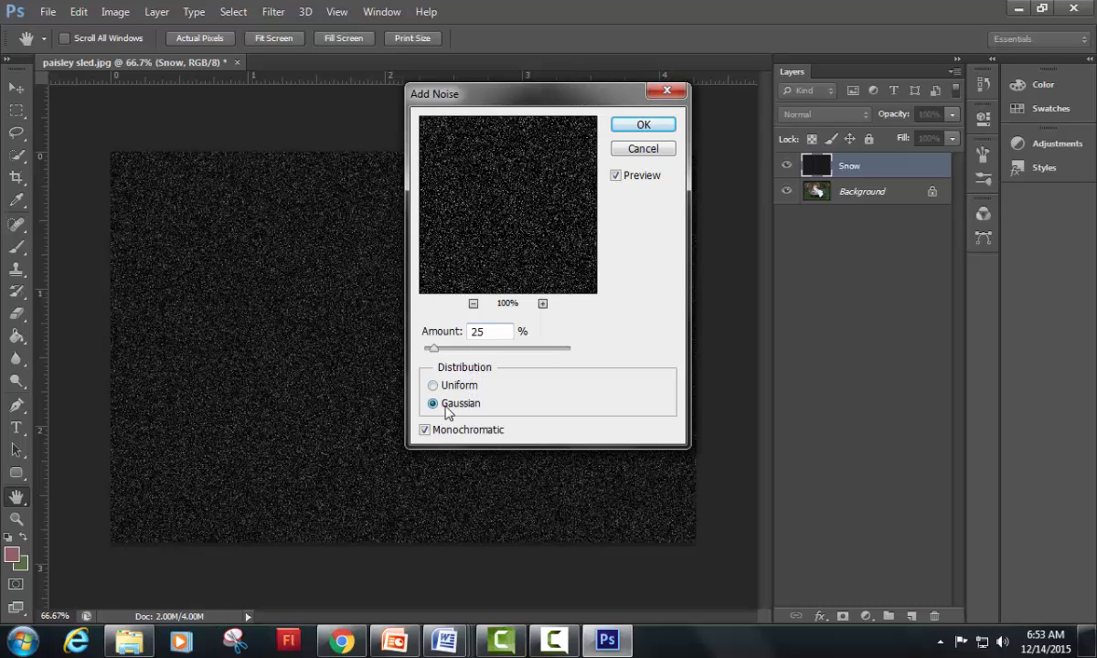
left_click(425, 430)
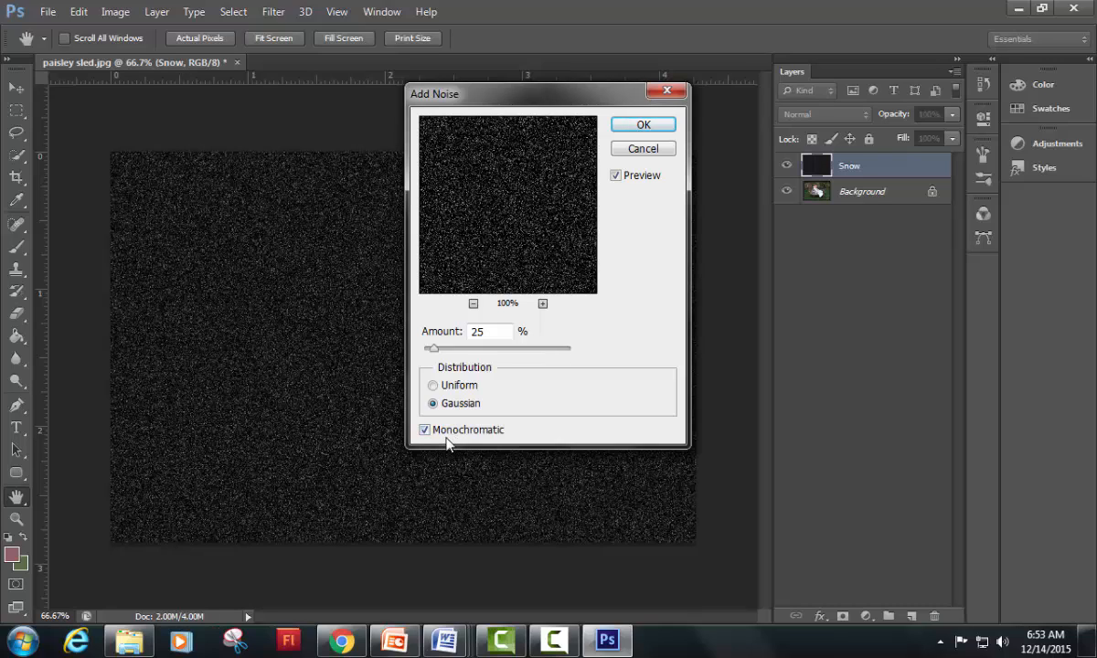
left_click(656, 127)
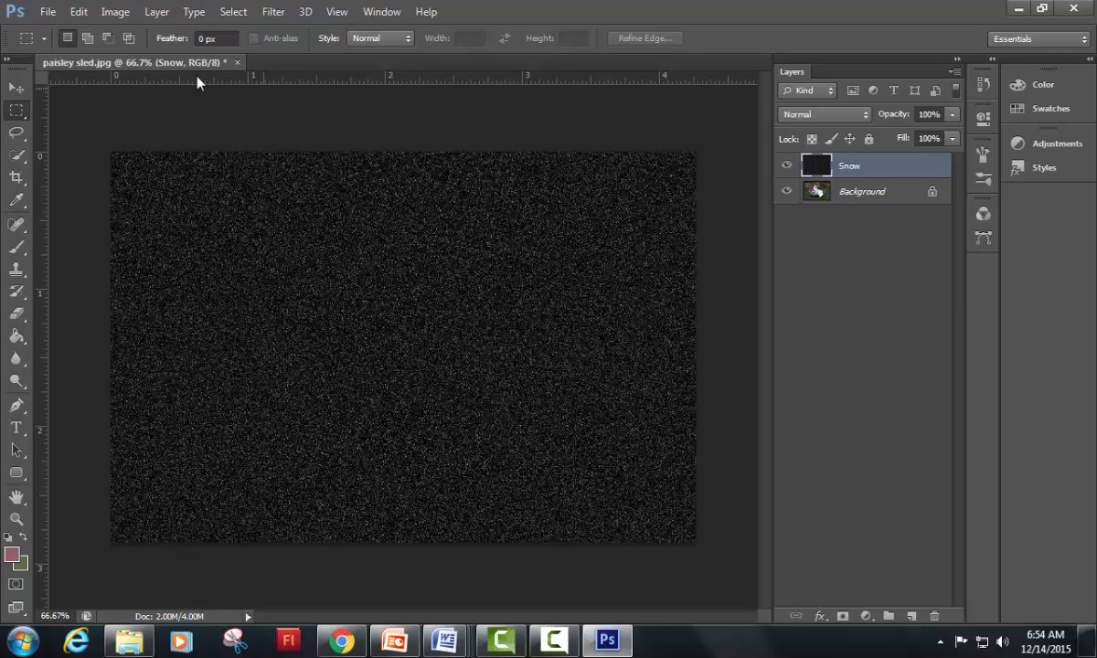
Step: Scale the Snow layer to 400% in width and height and set its blending mode to Screen
left_click(79, 13)
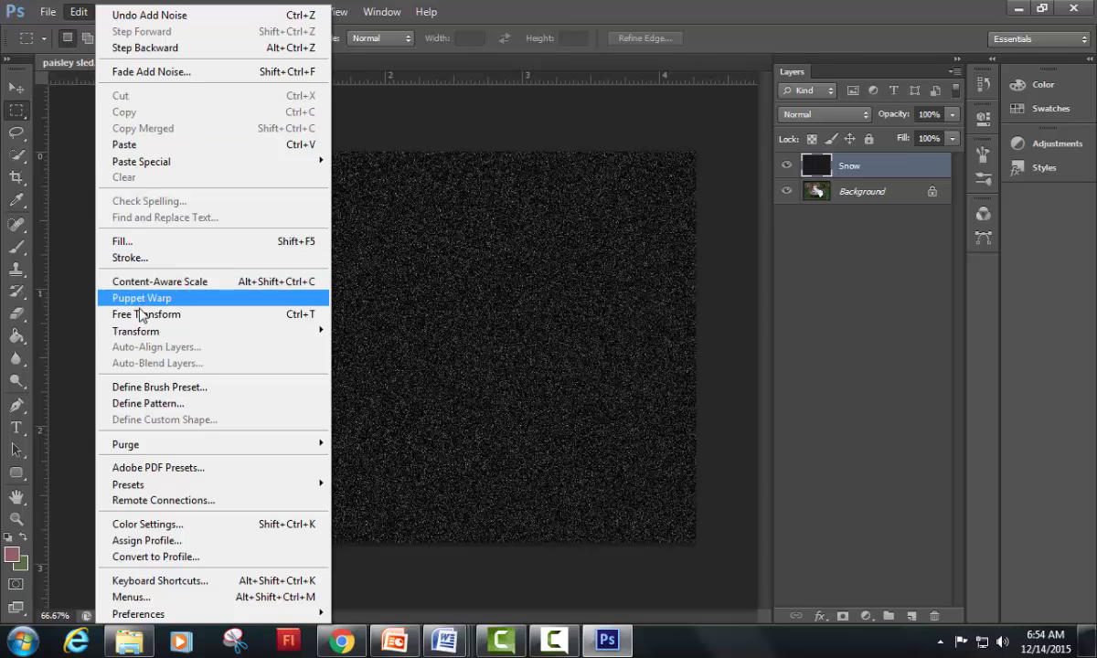
mouse_move(142, 338)
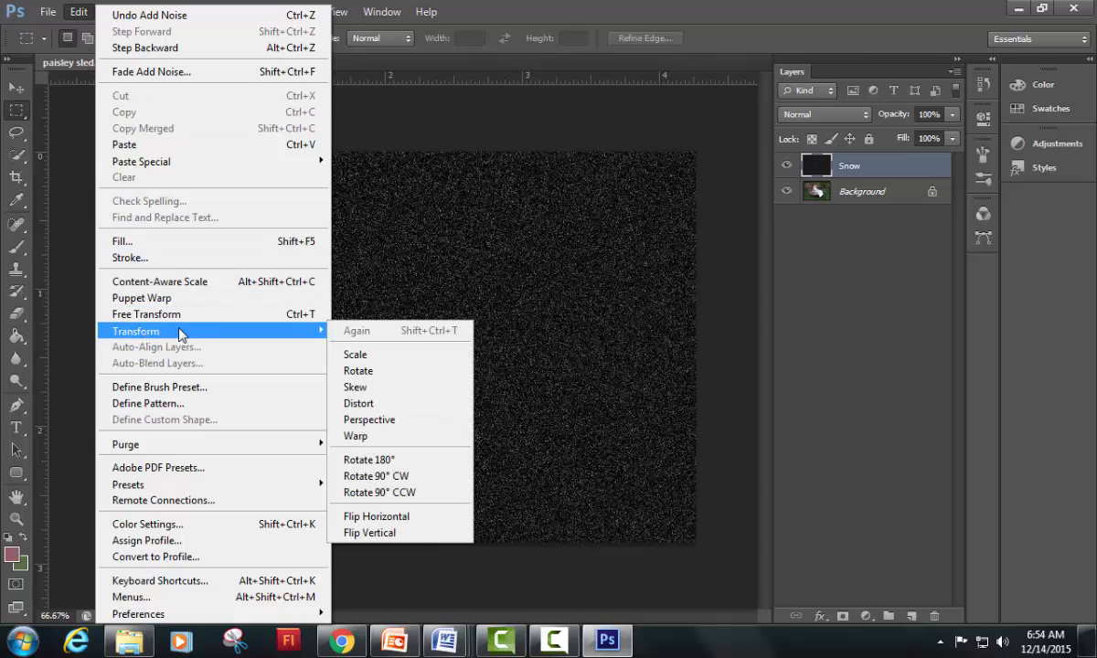
left_click(398, 358)
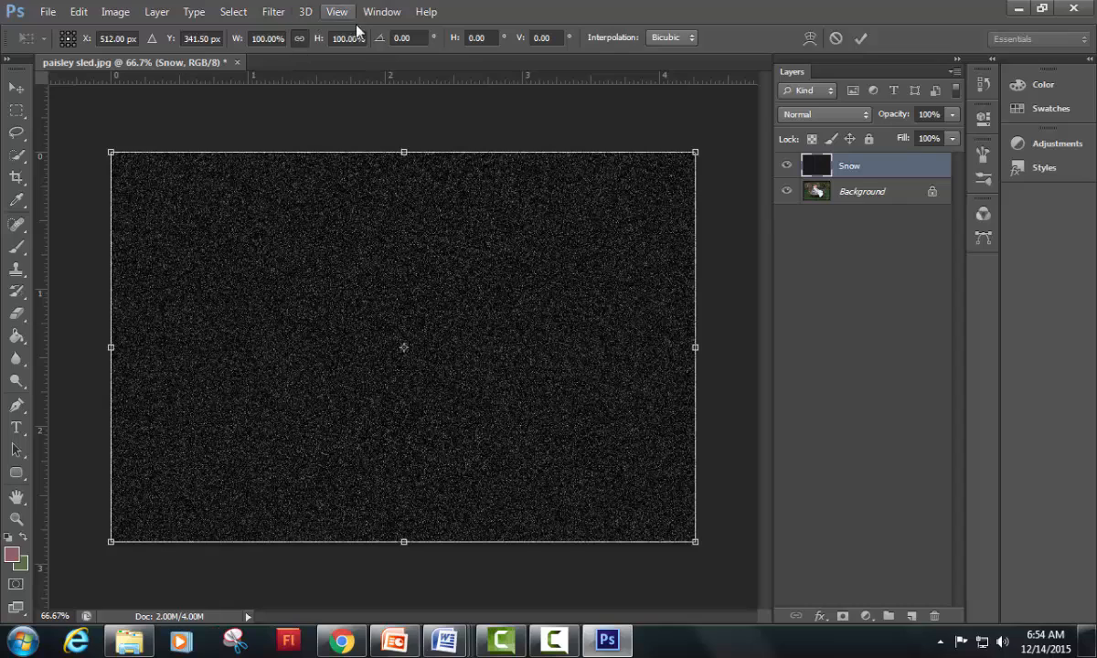
left_click(250, 39)
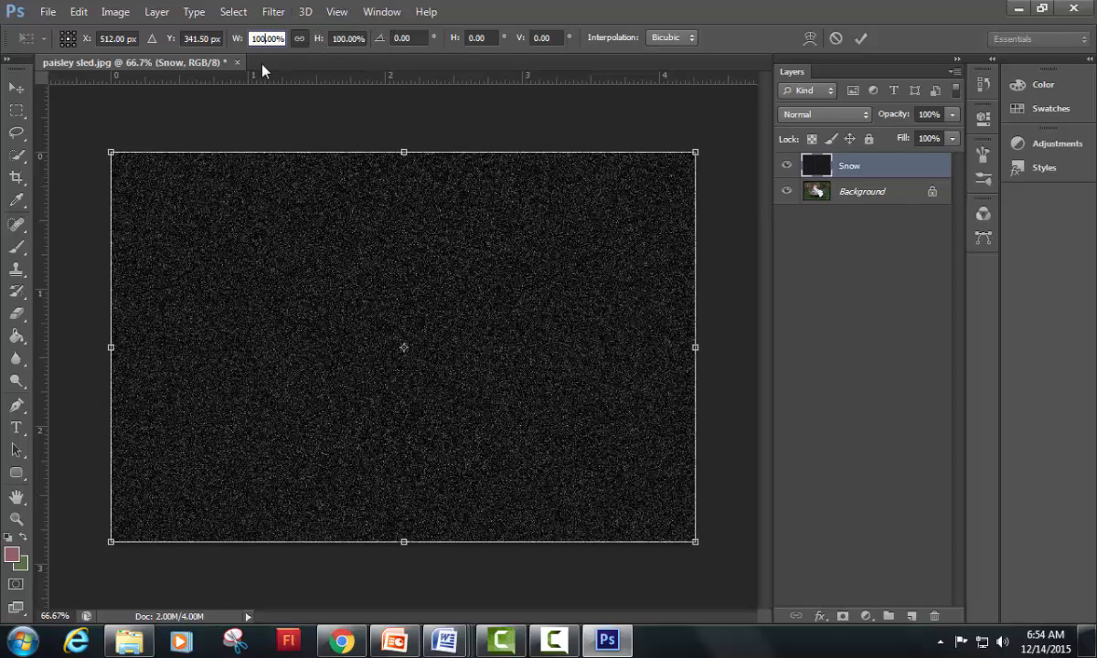
type("4")
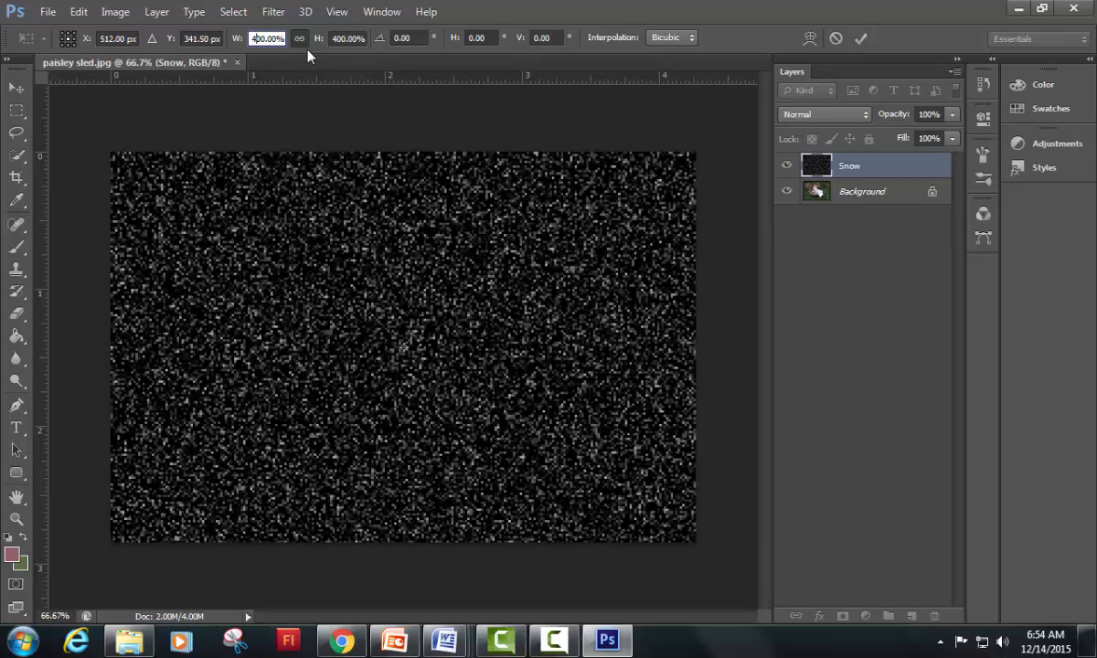
left_click(861, 38)
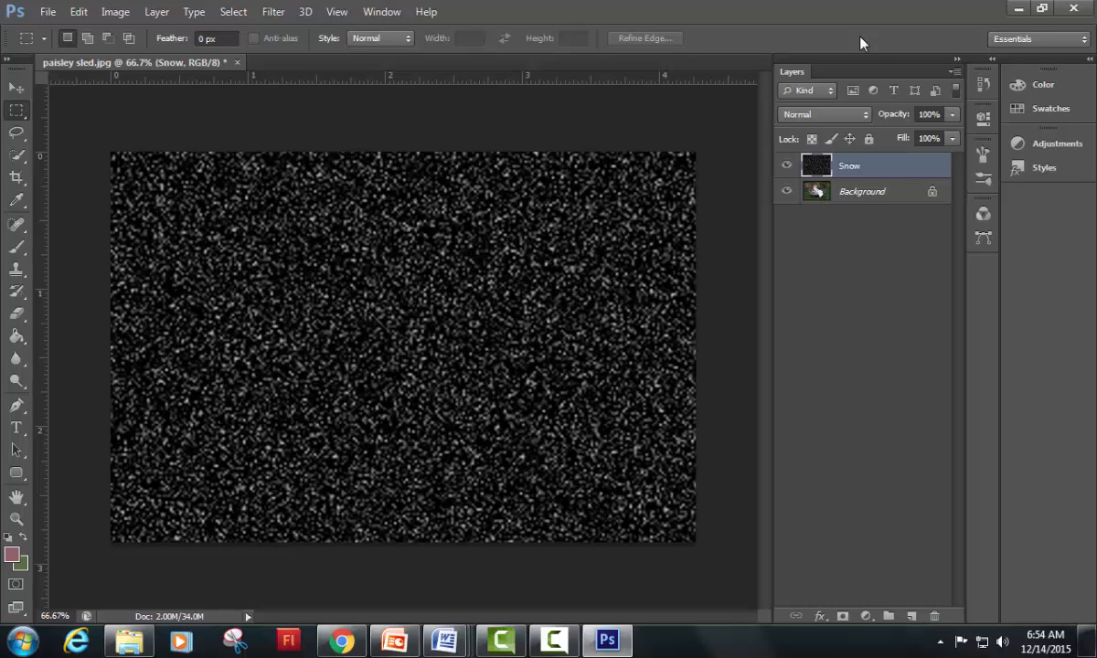
left_click(844, 118)
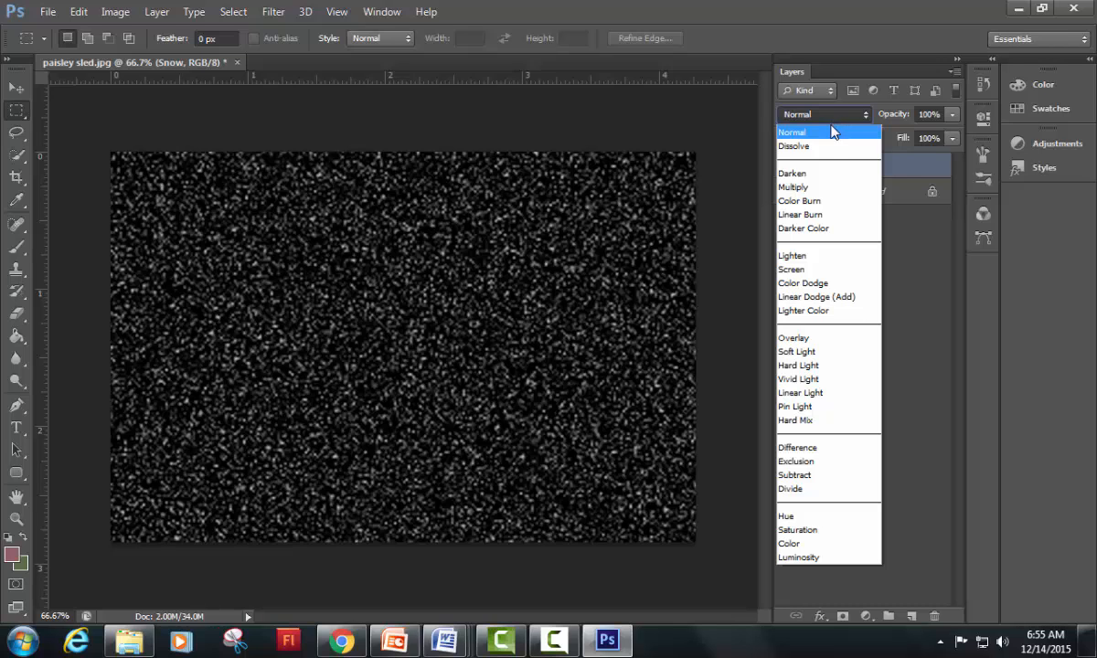
left_click(840, 269)
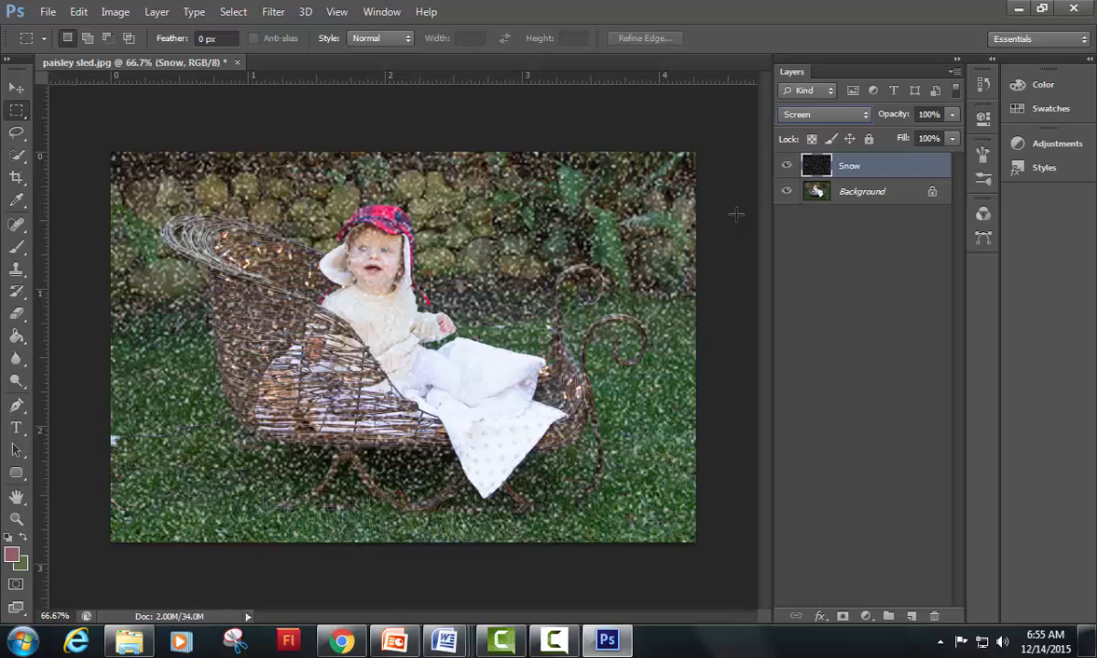
Step: Apply a Motion Blur to the Snow layer with an angle of -65° and a distance of 8 pixels
left_click(270, 13)
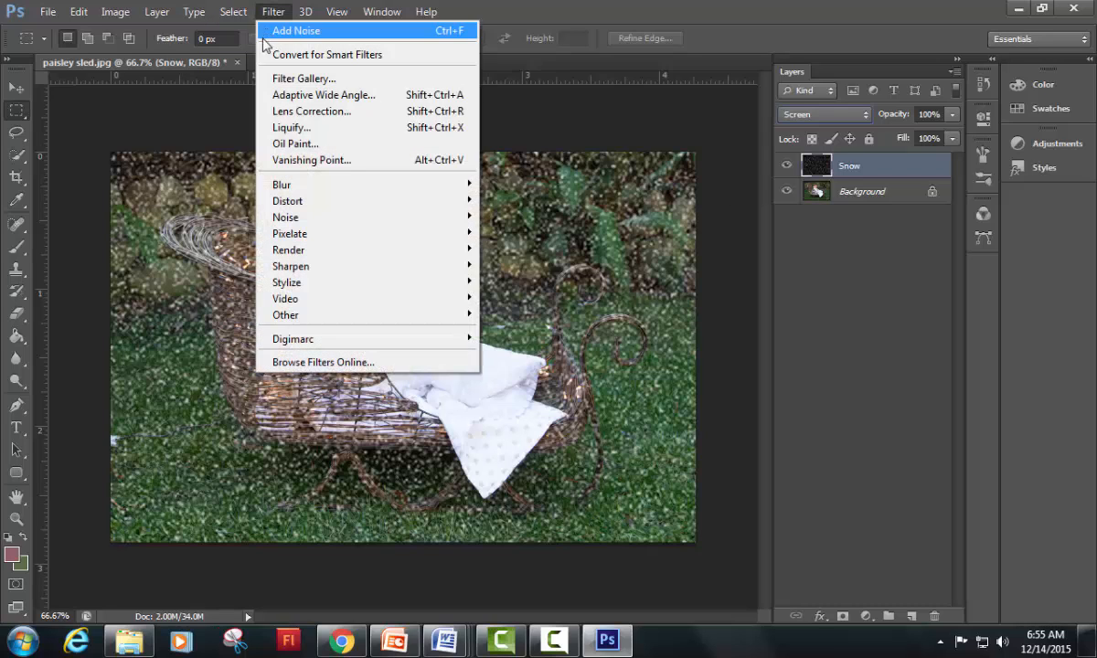
mouse_move(298, 192)
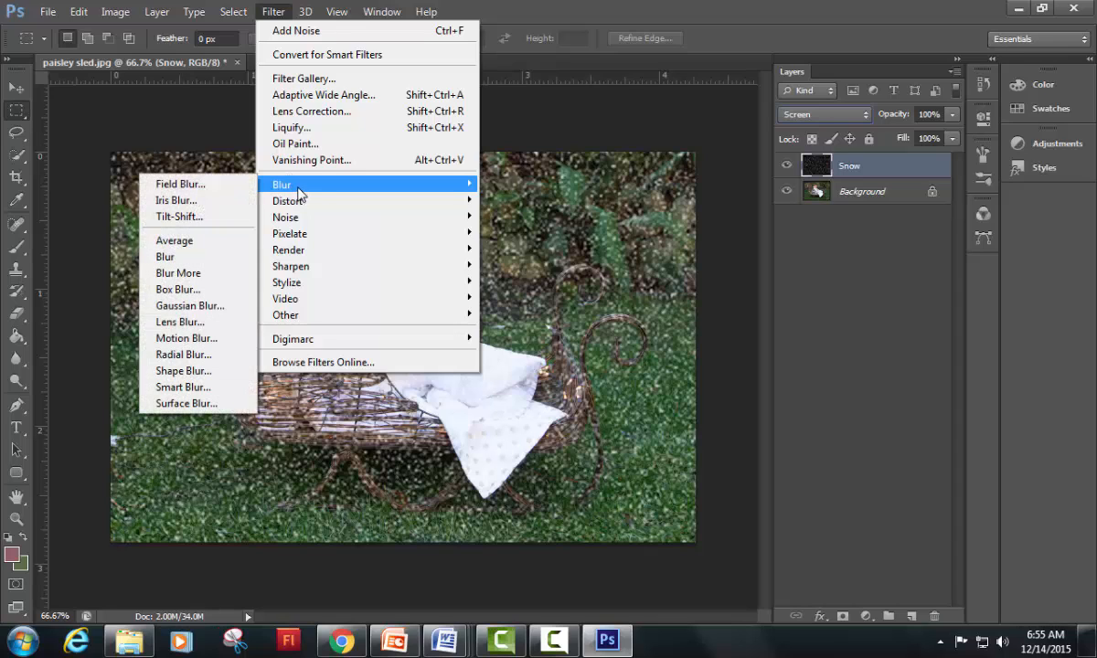
left_click(200, 340)
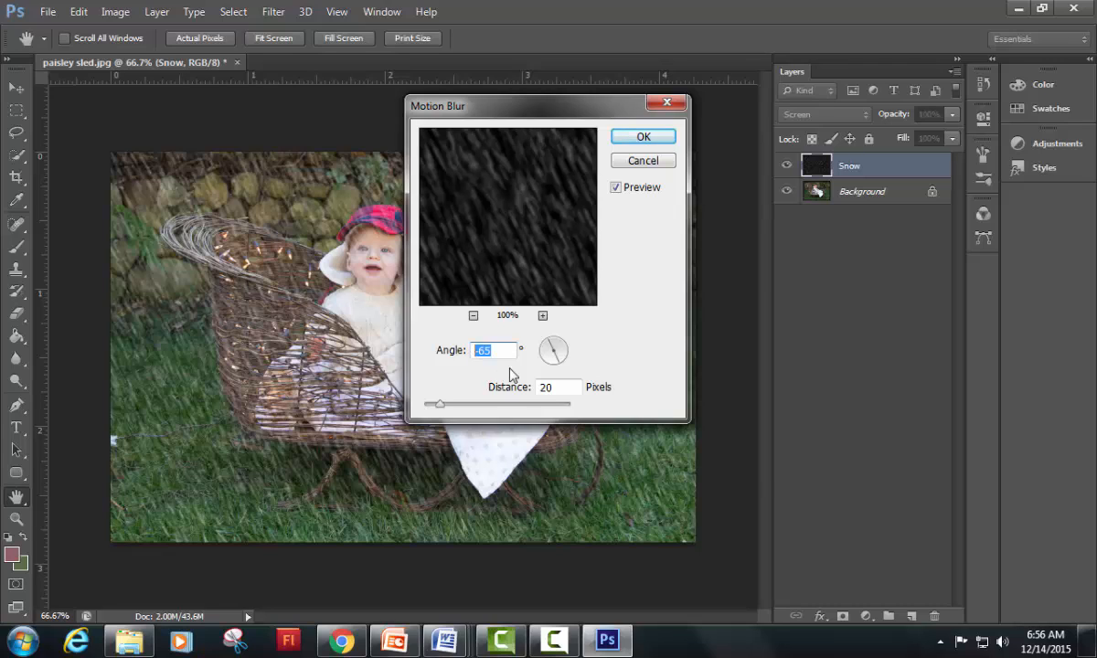
double_click(556, 387)
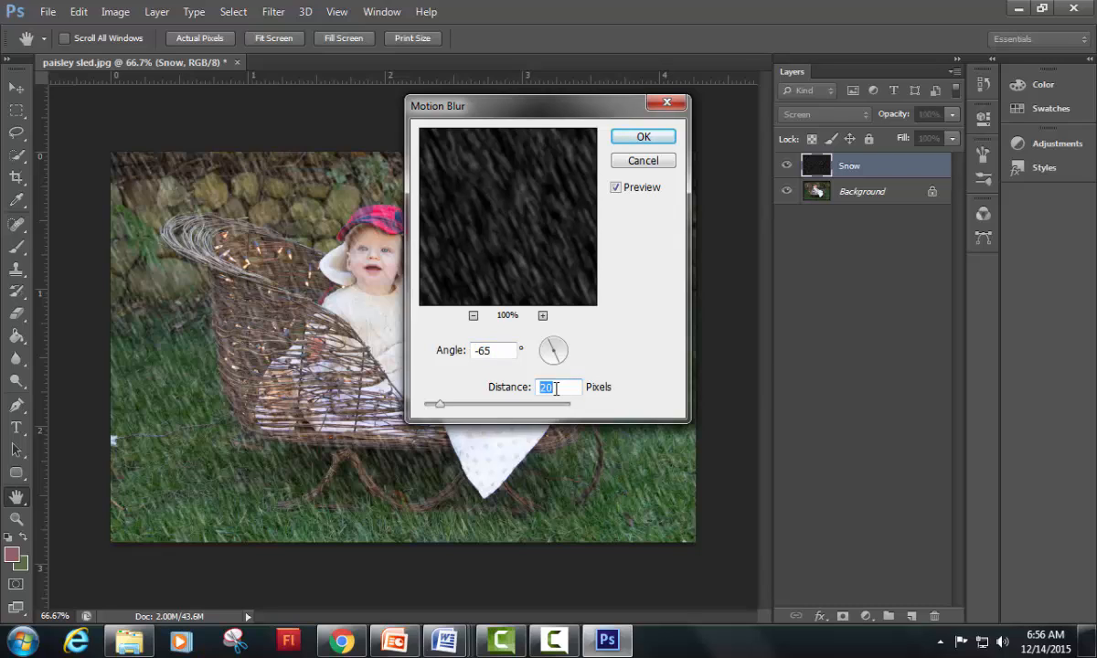
type("12")
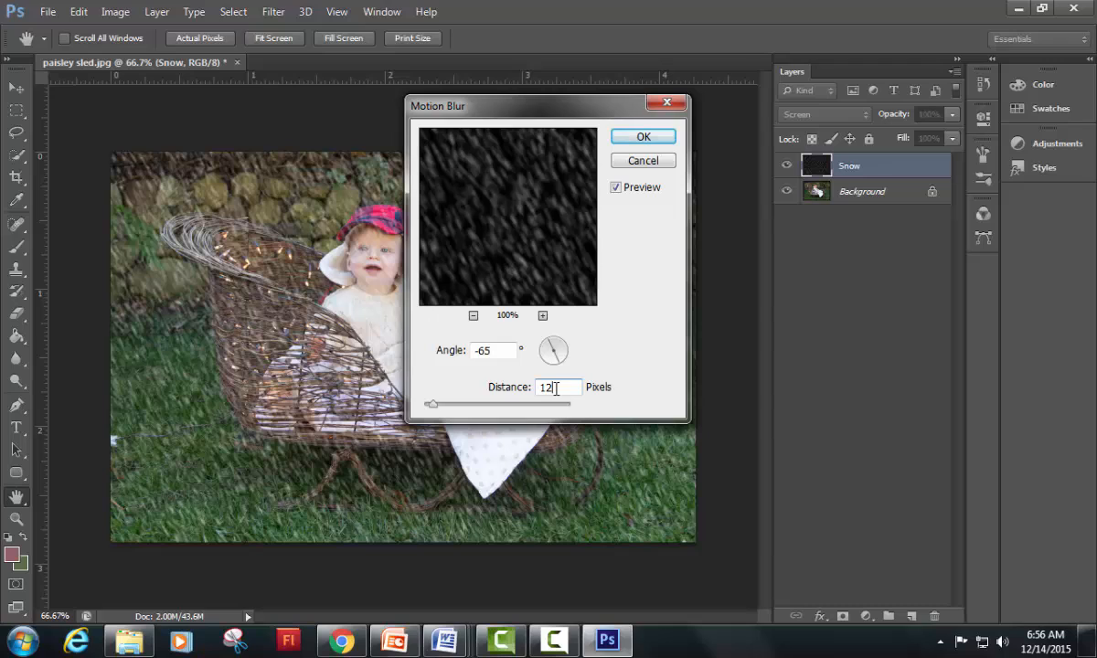
left_click(615, 330)
type("8")
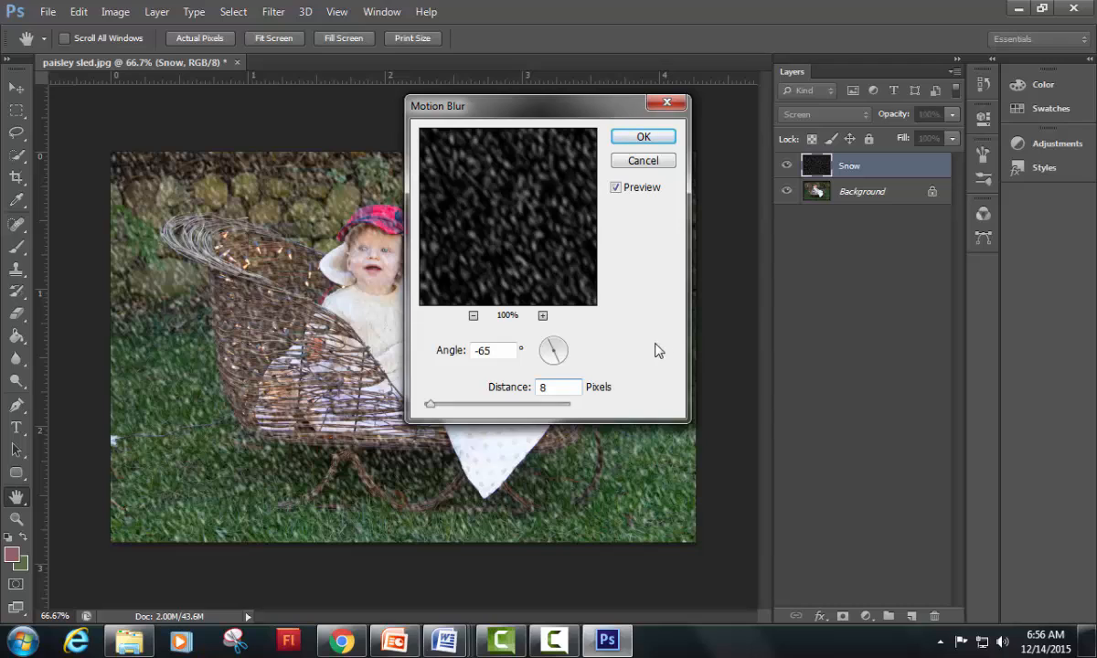
double_click(562, 387)
type("9")
key("BackSpace")
type("8")
left_click(643, 137)
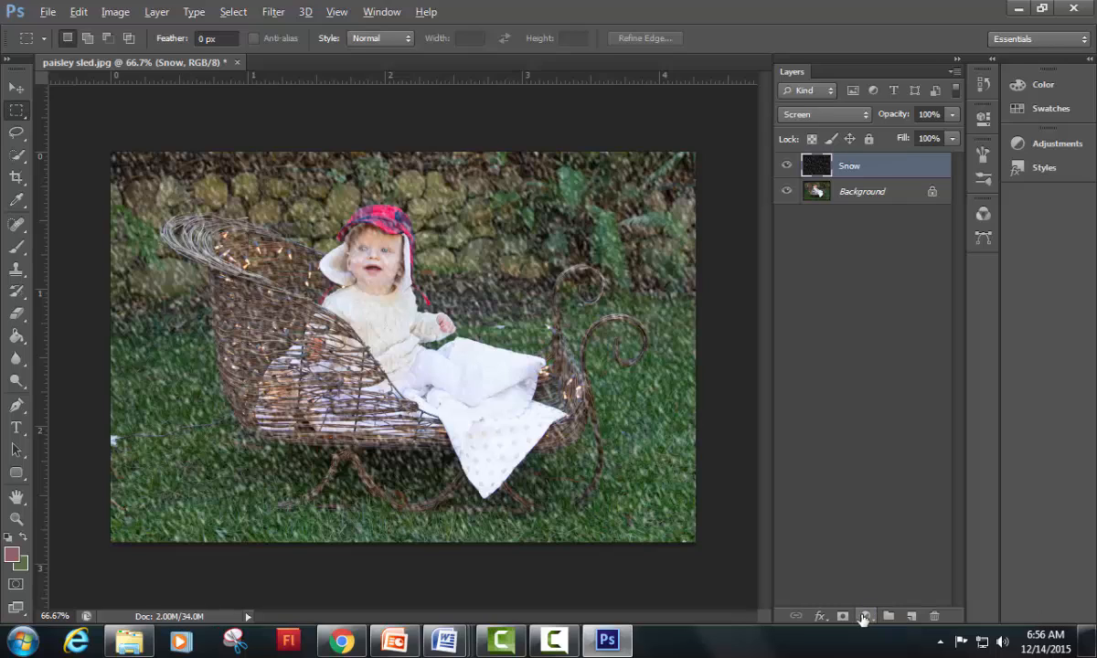
Step: Add a Levels adjustment layer above the Snow layer, using the previous layer to create a clipping mask
left_click(864, 617)
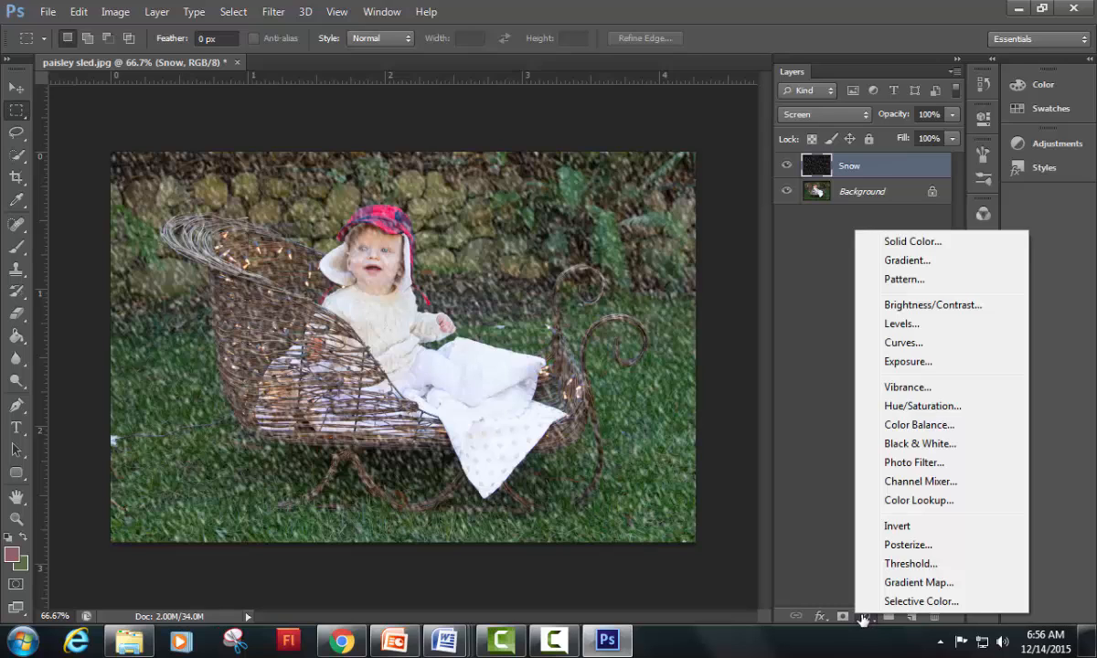
left_click(863, 619)
left_click(864, 618)
left_click(863, 619)
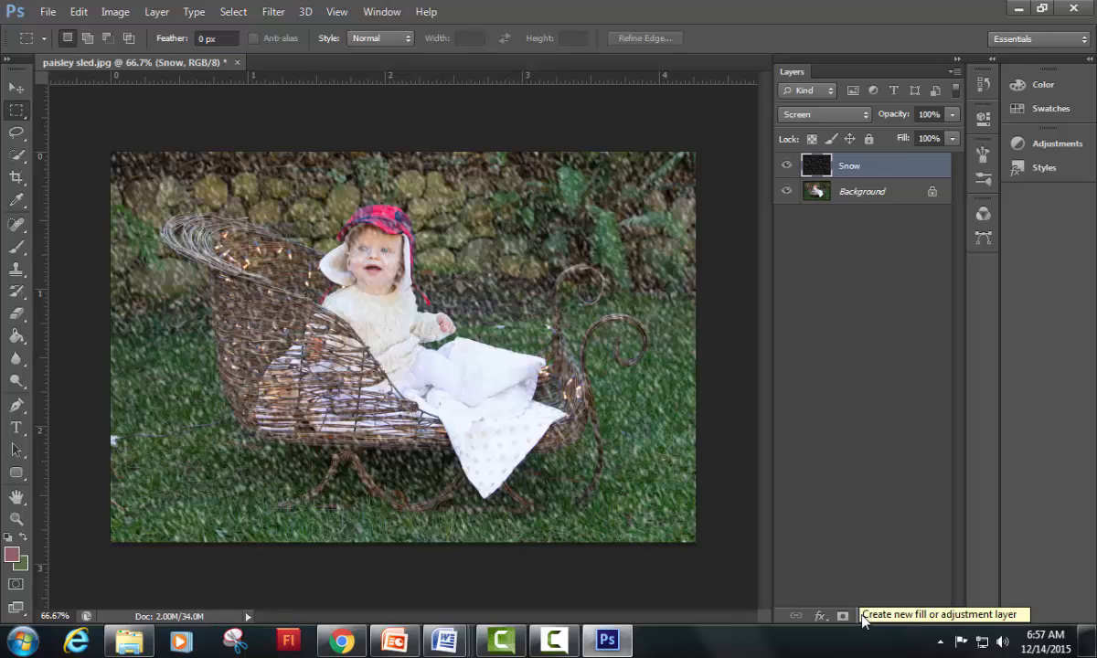
left_click(863, 619)
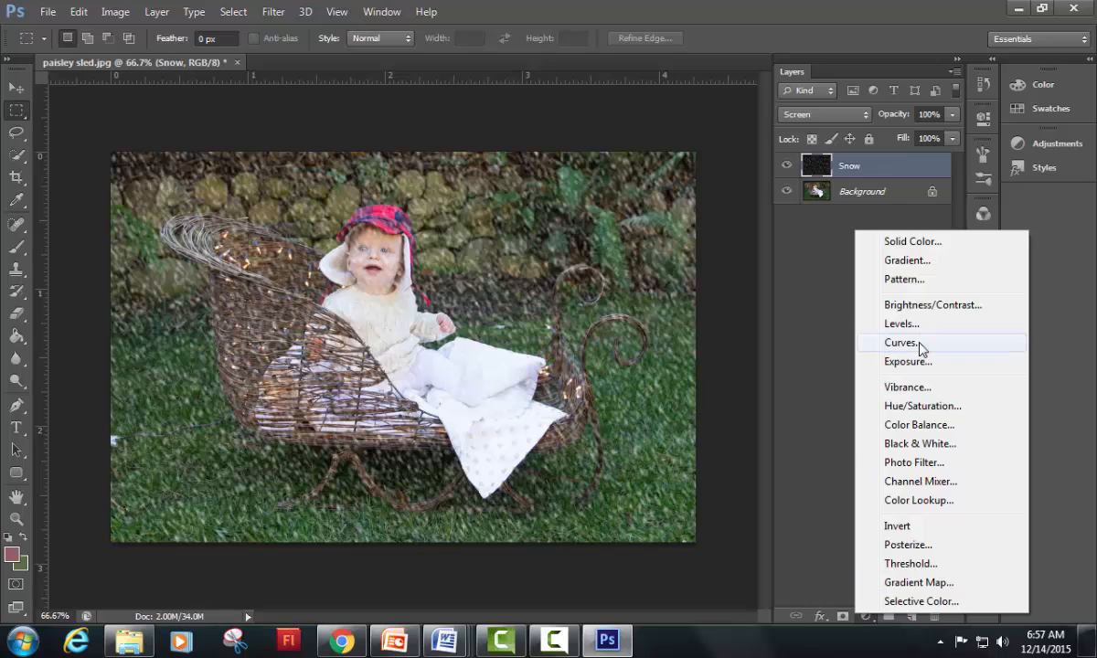
left_click(877, 325, "alt")
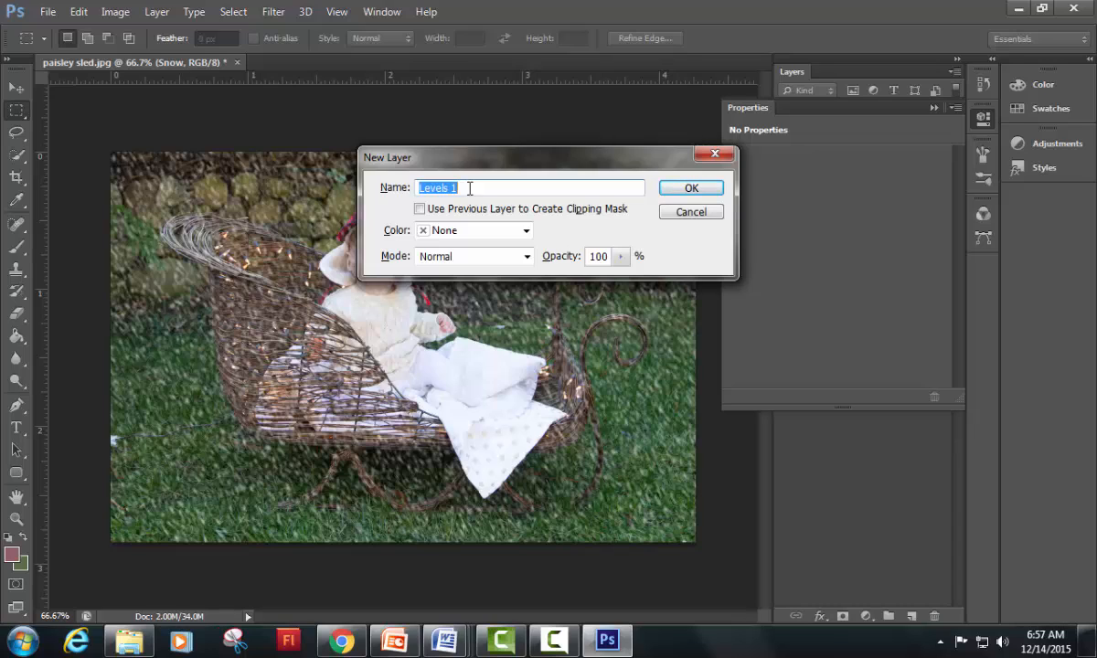
left_click(418, 211)
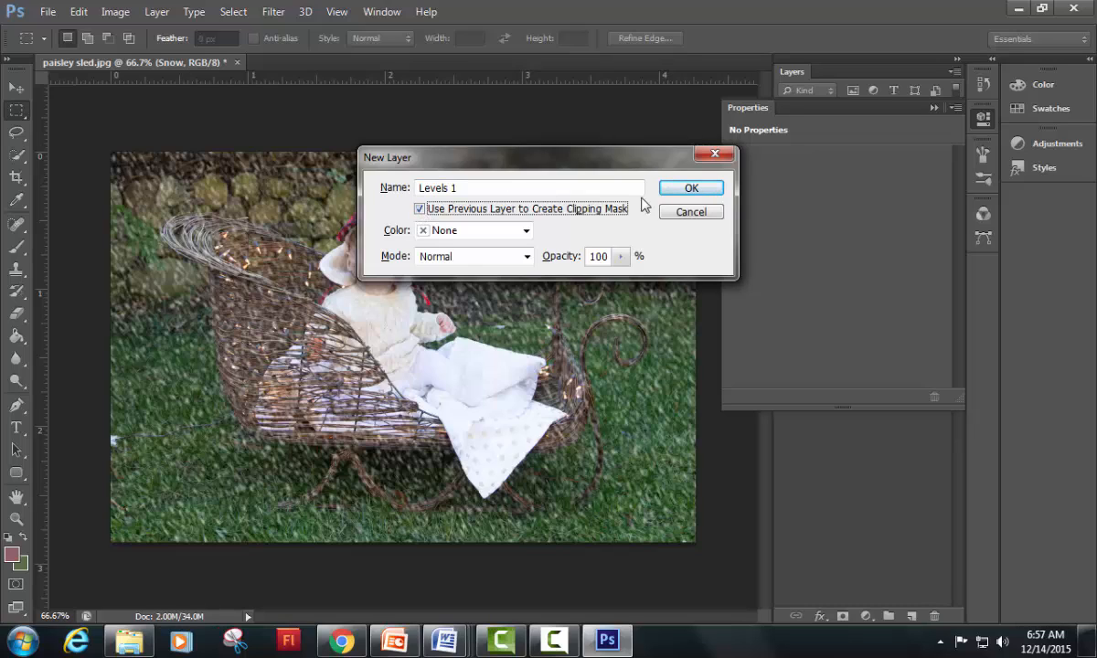
left_click(695, 187)
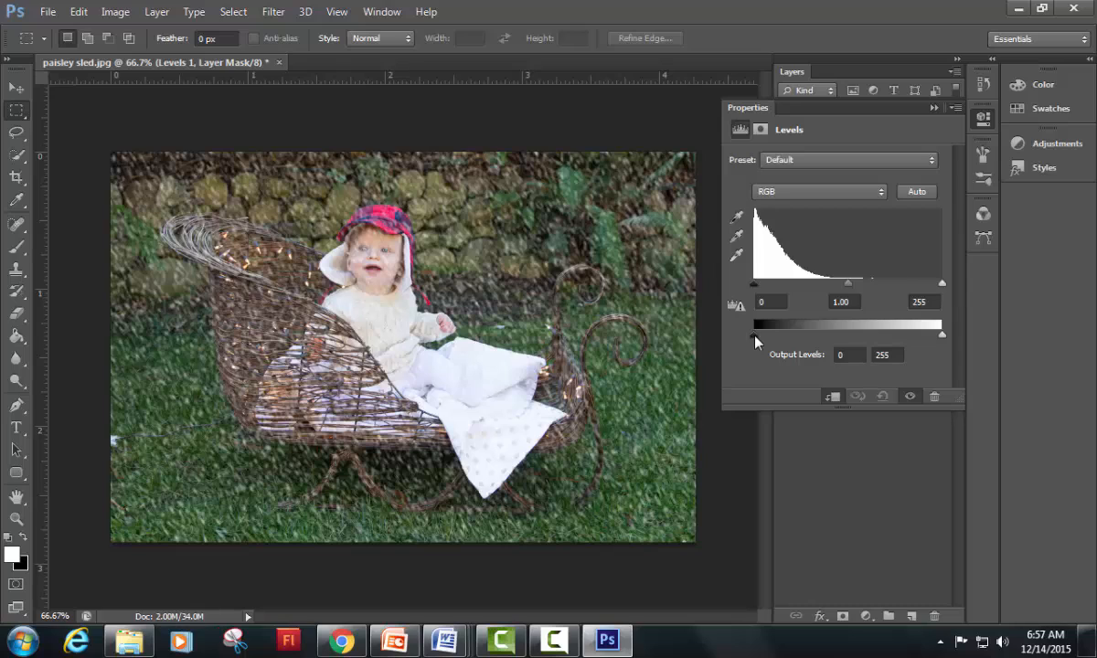
Step: Set the white input level of the Levels 1 adjustment to 100
left_click(756, 339)
mouse_move(755, 337)
left_mouse_down()
mouse_move(779, 335)
mouse_move(752, 333)
left_mouse_up()
left_click(555, 642)
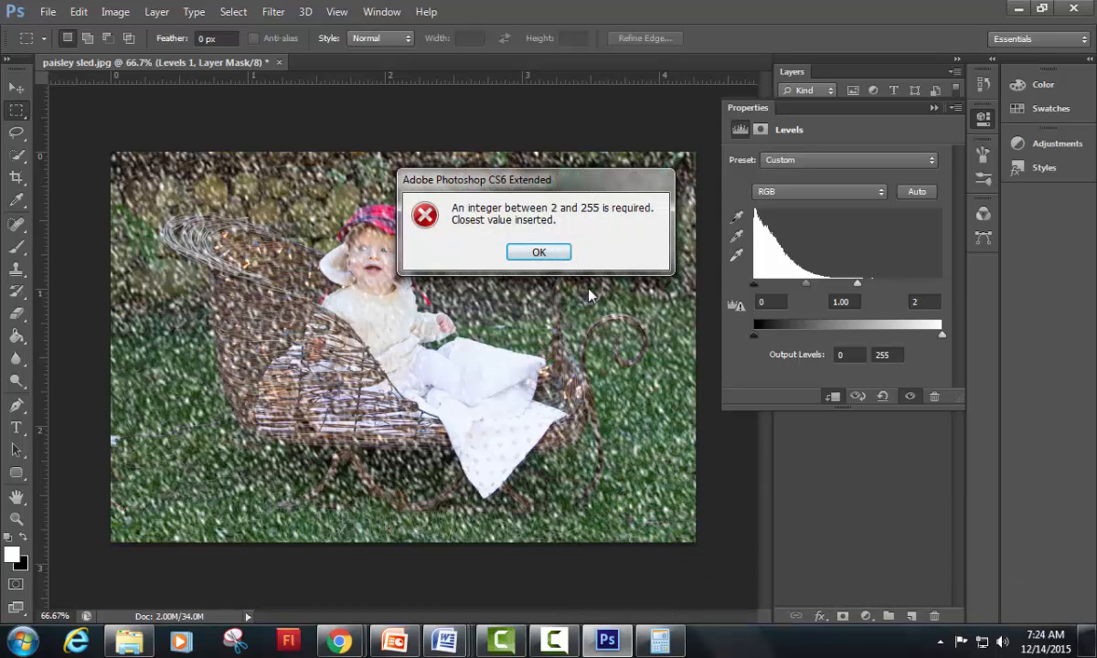
left_click(558, 260)
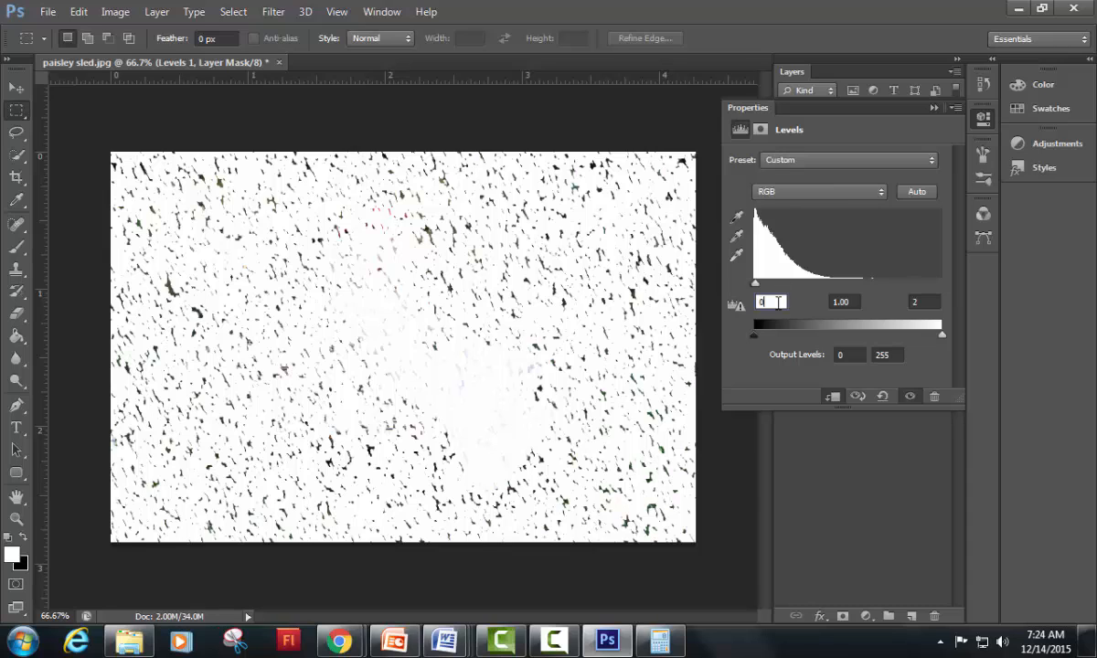
left_click(923, 301)
double_click(928, 303)
type("100")
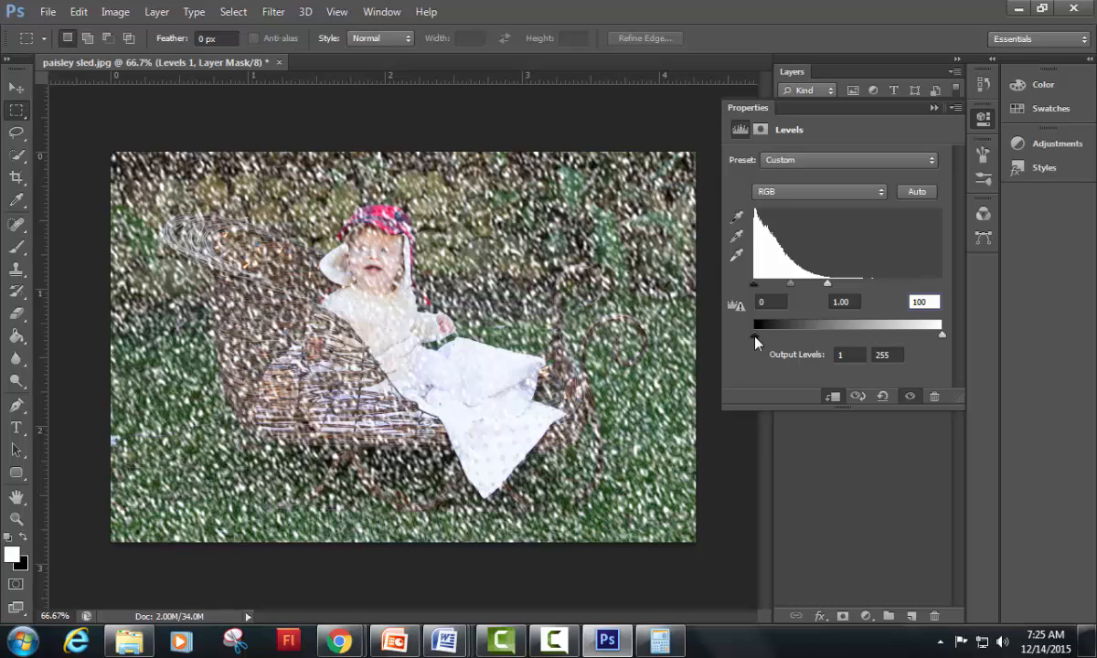
Step: Set the Levels 1 adjustment's black output level to 32 and its black input level to 36
left_click_drag(755, 340, 778, 341)
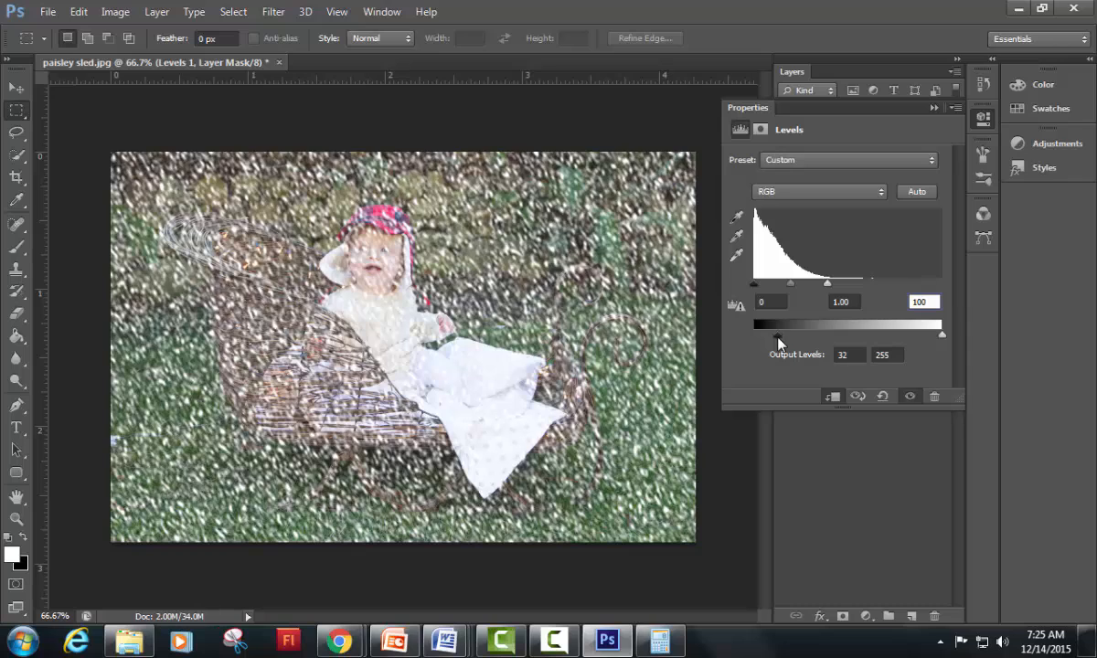
left_click(772, 303)
type("35")
key("Return")
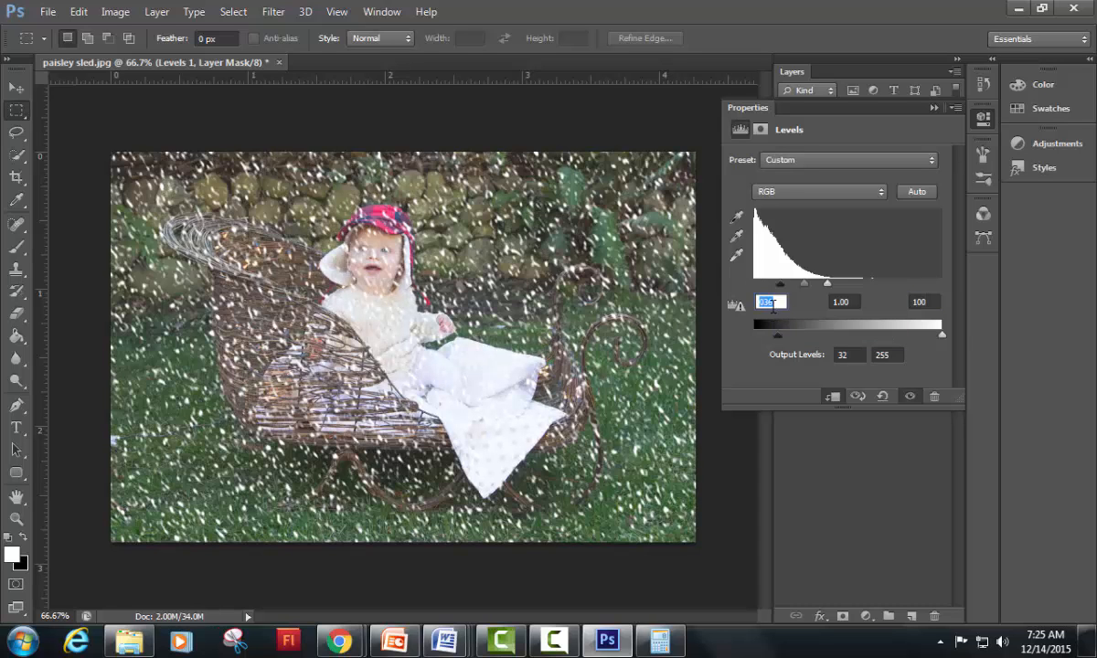
left_click(769, 304)
left_click_drag(780, 303, 751, 305)
Step: Set the white input level of the Levels 1 adjustment to 140 and collapse its properties
mouse_move(941, 344)
left_mouse_down()
mouse_move(929, 345)
mouse_move(941, 337)
left_mouse_up()
left_click(926, 303)
double_click(932, 301)
type("140")
key("Tab")
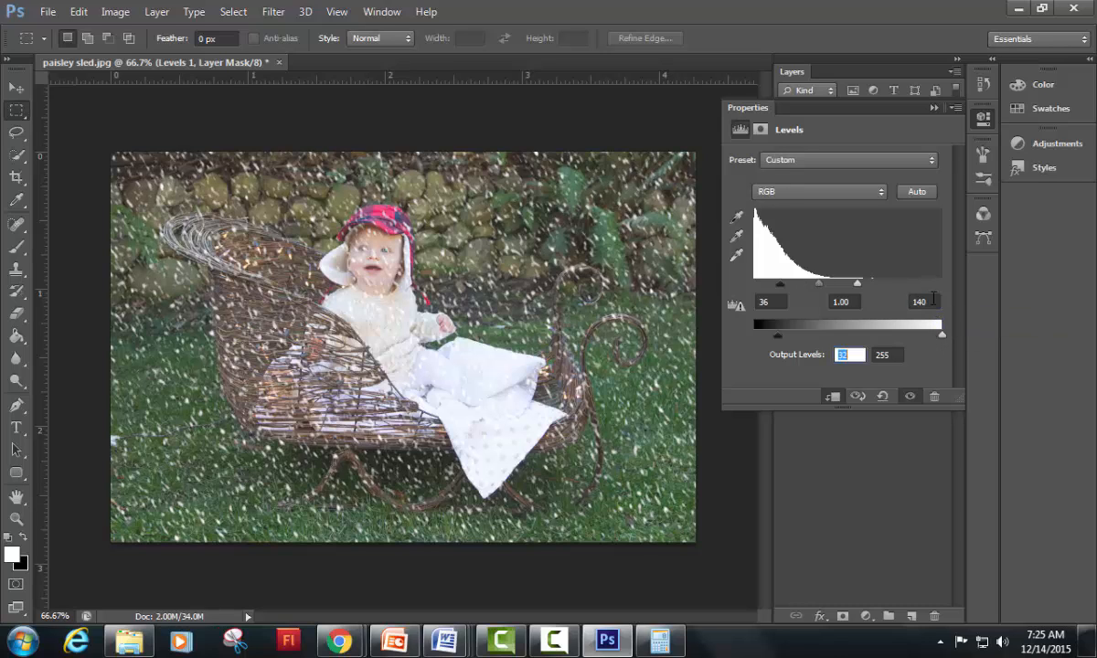
left_click(933, 301)
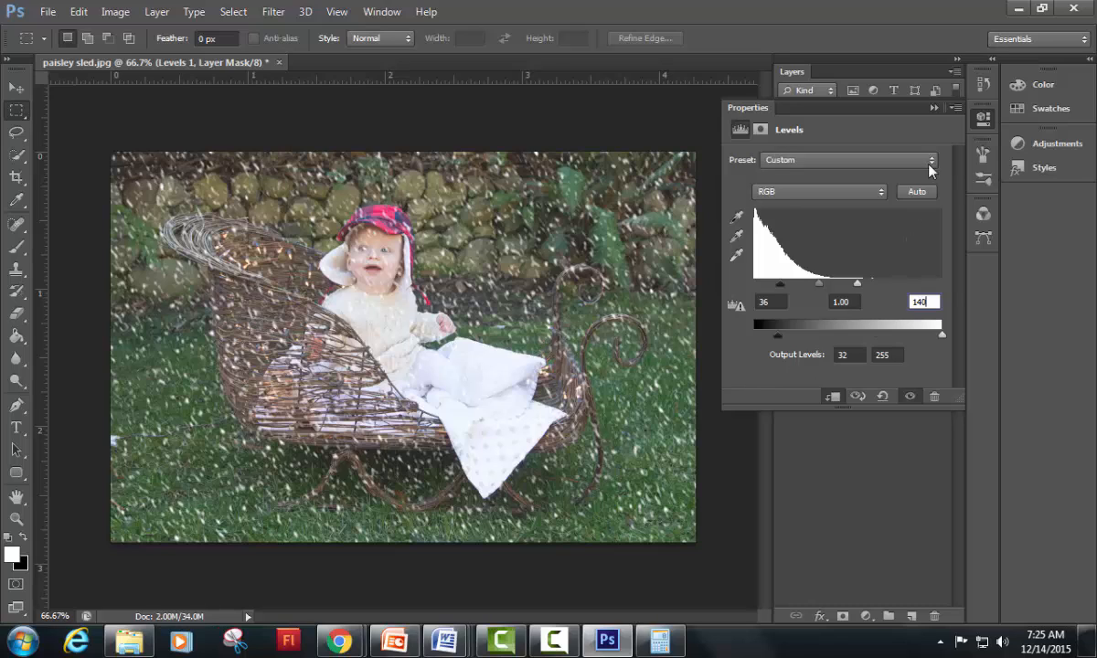
left_click(933, 108)
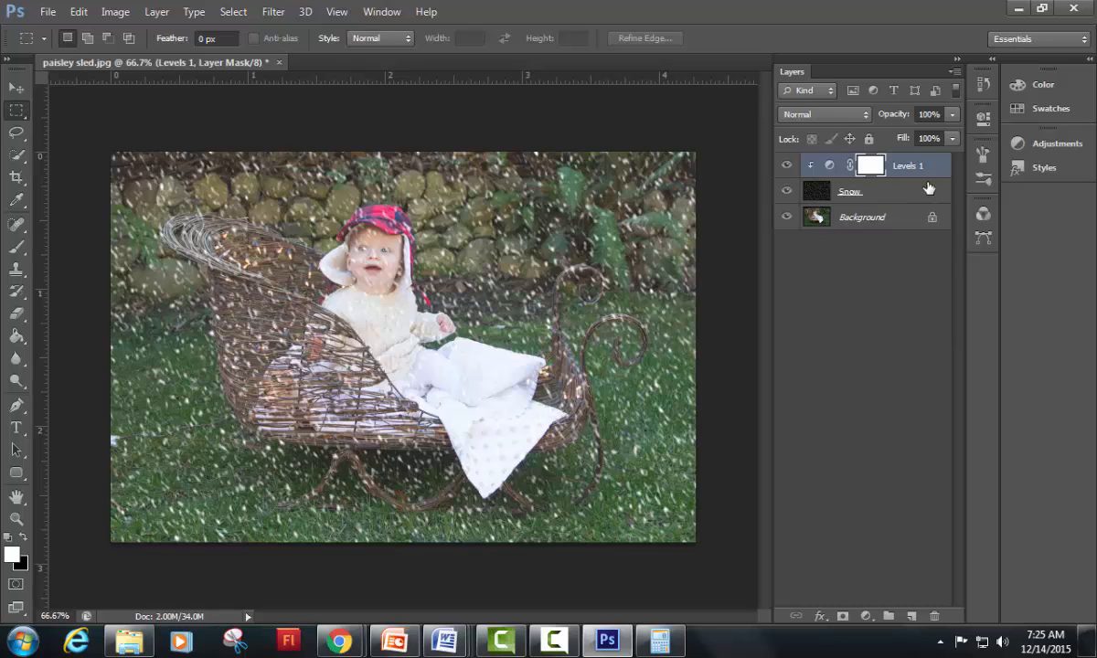
Step: Duplicate the Snow layer together with its clipped Levels 1 adjustment layer, and deselect the copies
left_click(892, 193, "shift")
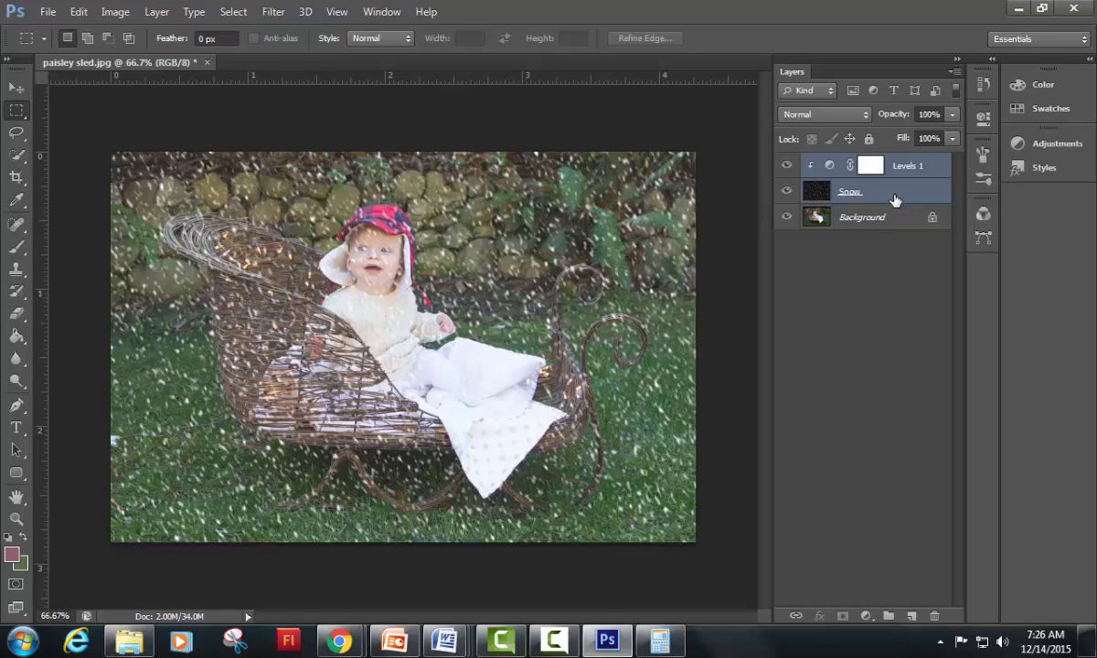
key("ctrl+j")
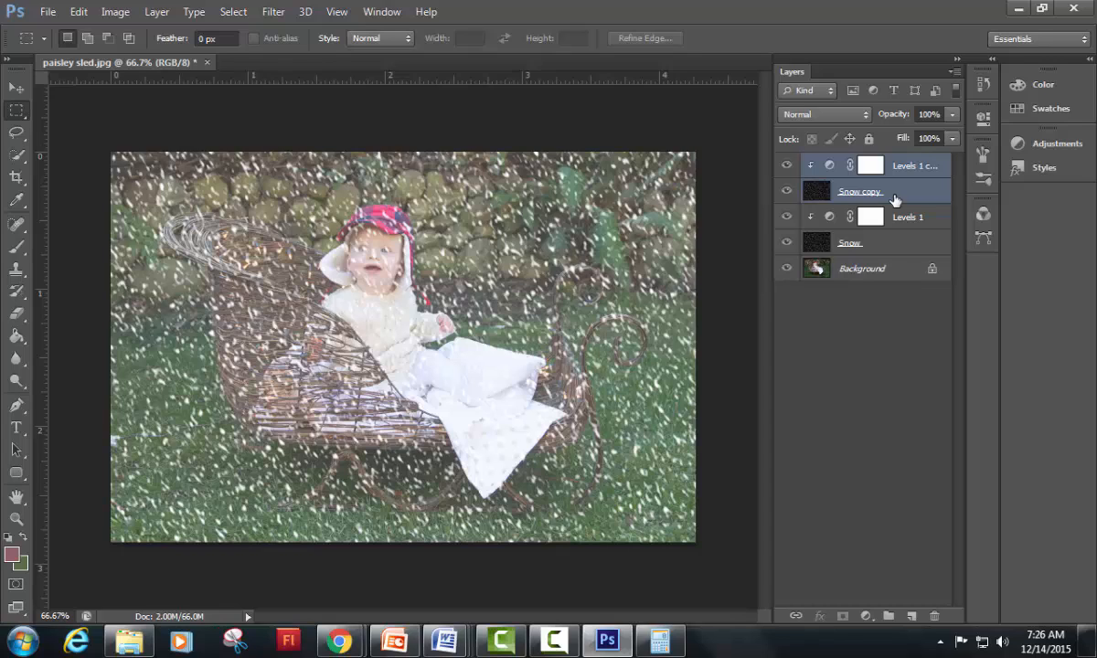
left_click(873, 319)
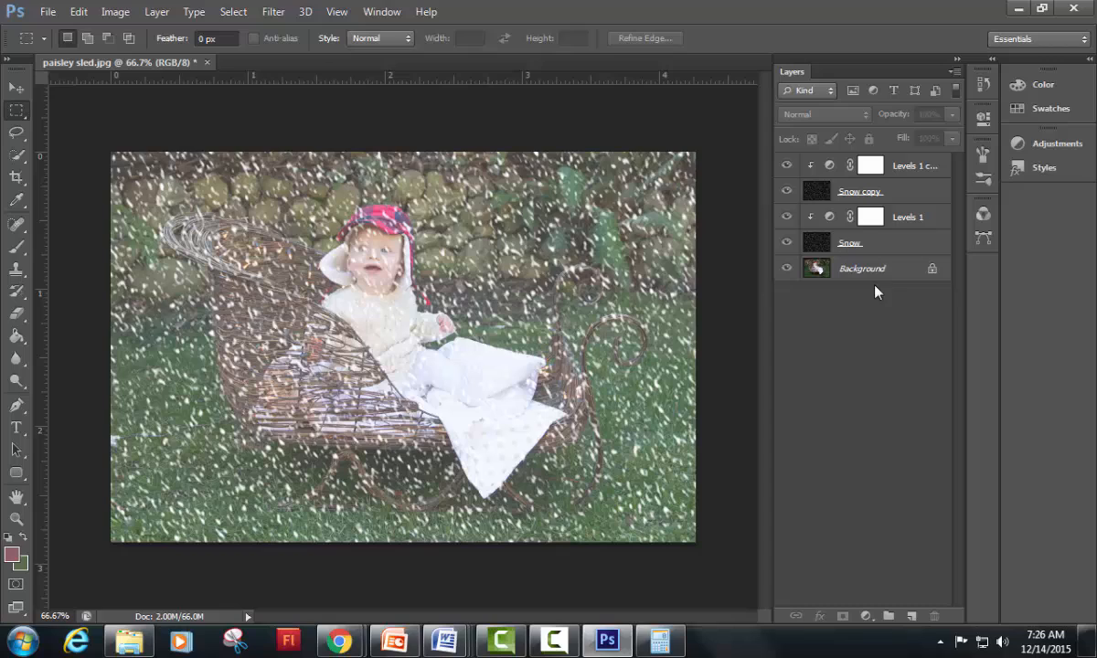
Step: Rotate the Snow copy layer by 180°
left_click(907, 195)
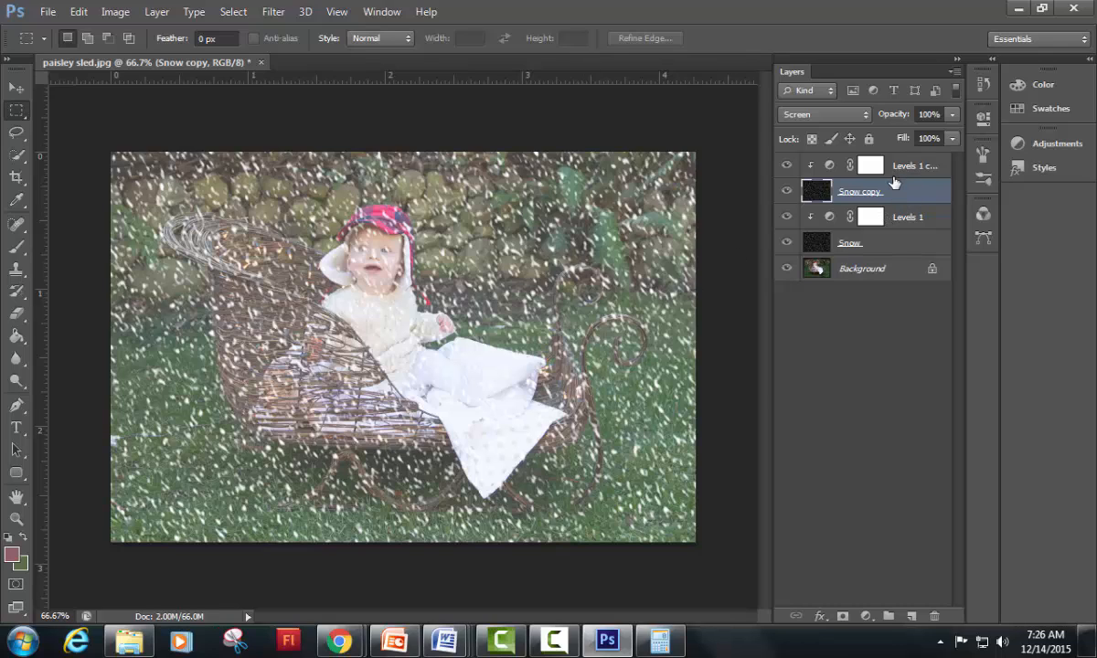
left_click(76, 13)
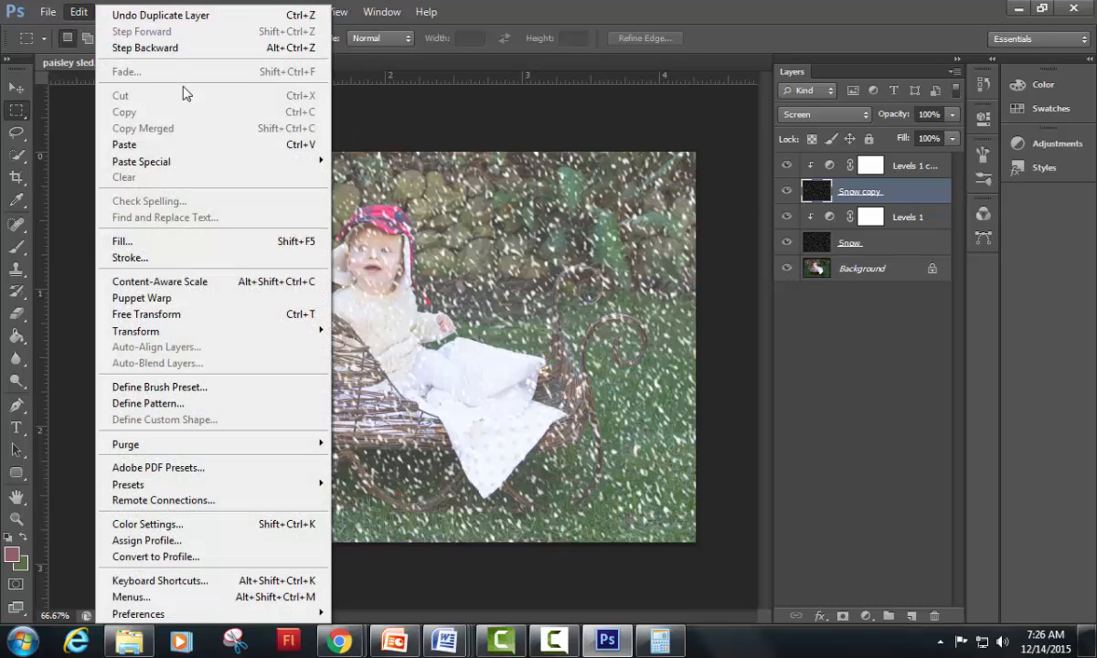
mouse_move(201, 338)
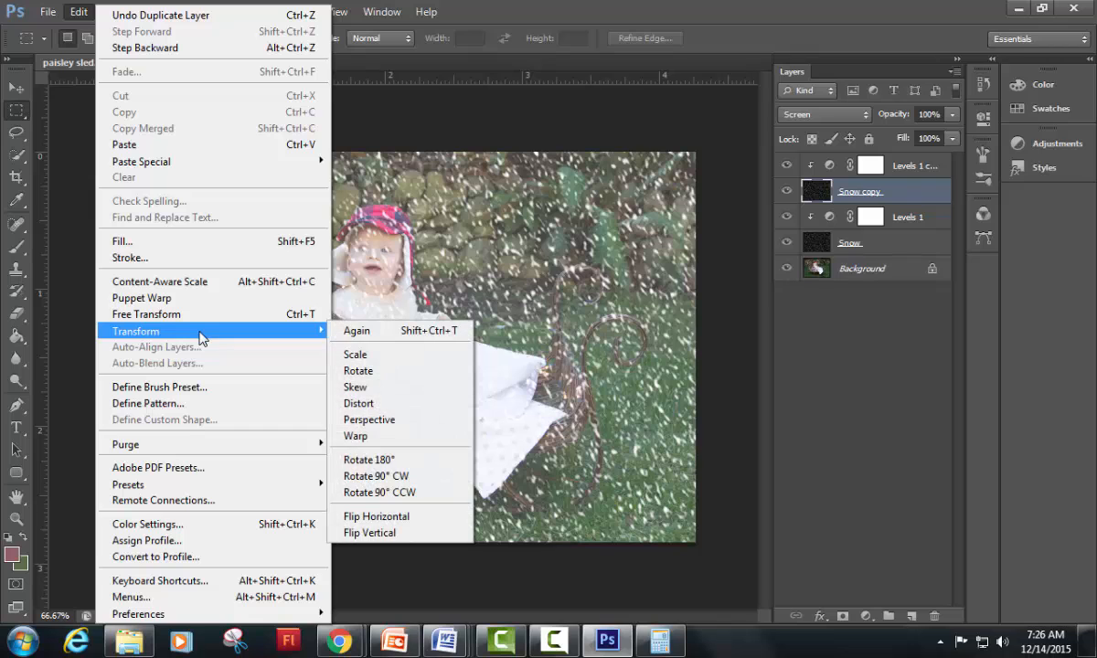
left_click(380, 461)
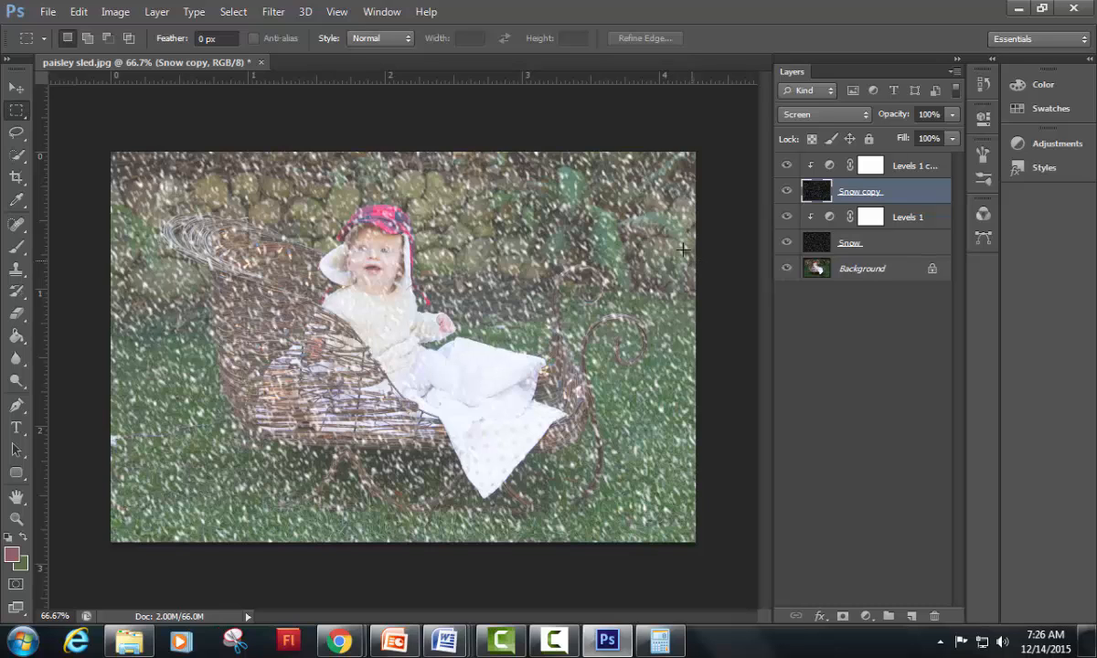
Step: Apply the Crystallize filter to the Snow copy layer with a cell size of 10
left_click(274, 13)
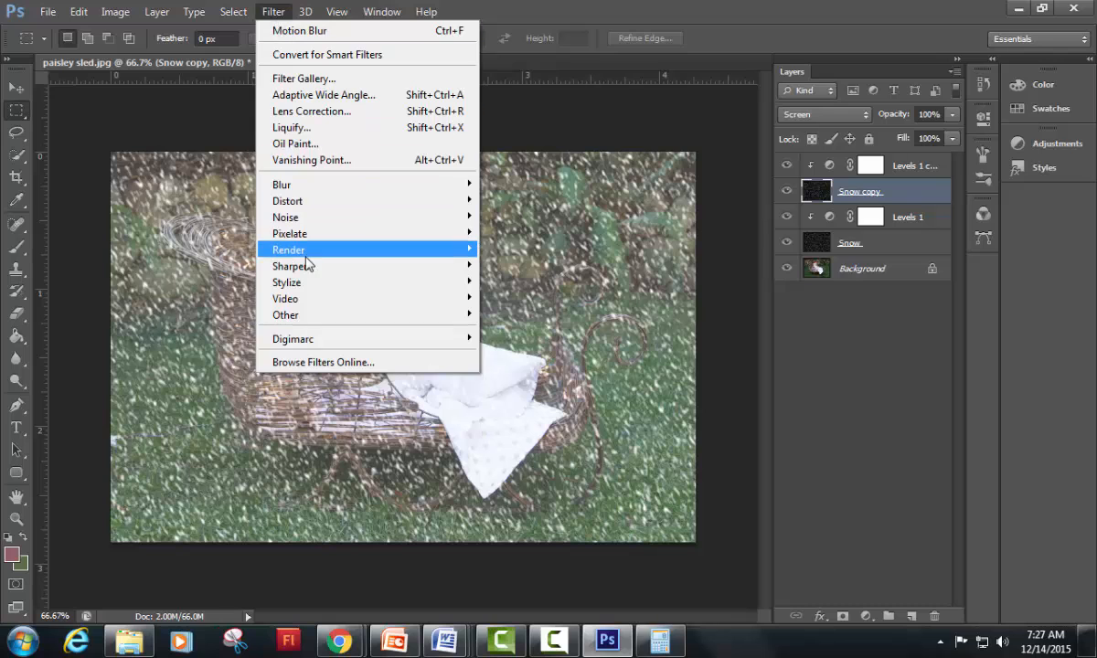
mouse_move(285, 237)
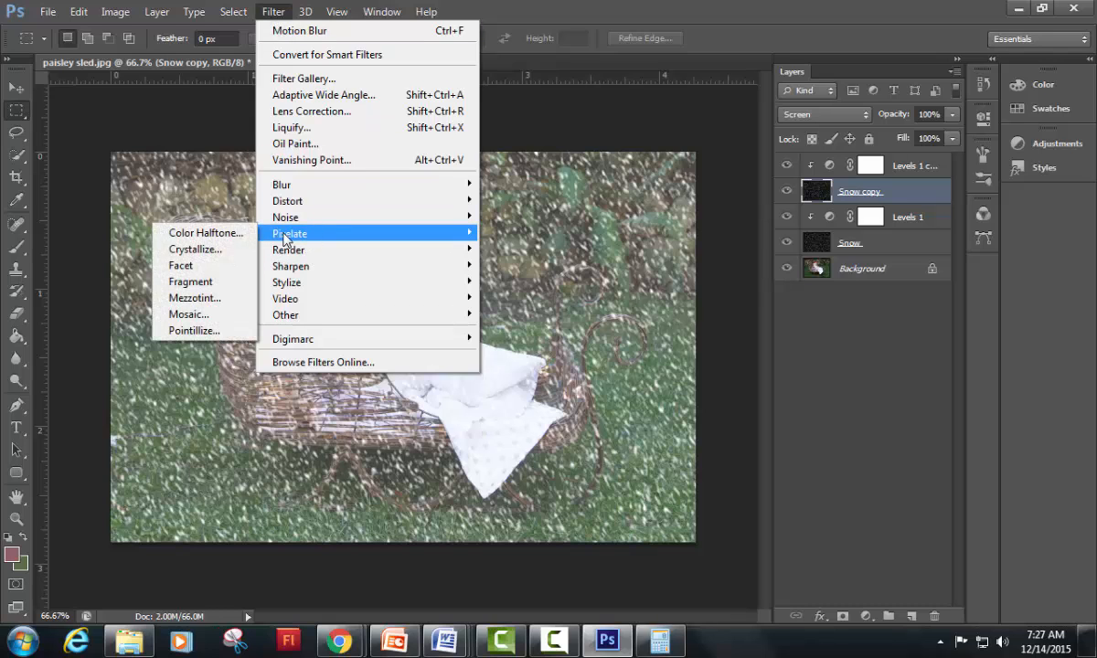
left_click(195, 248)
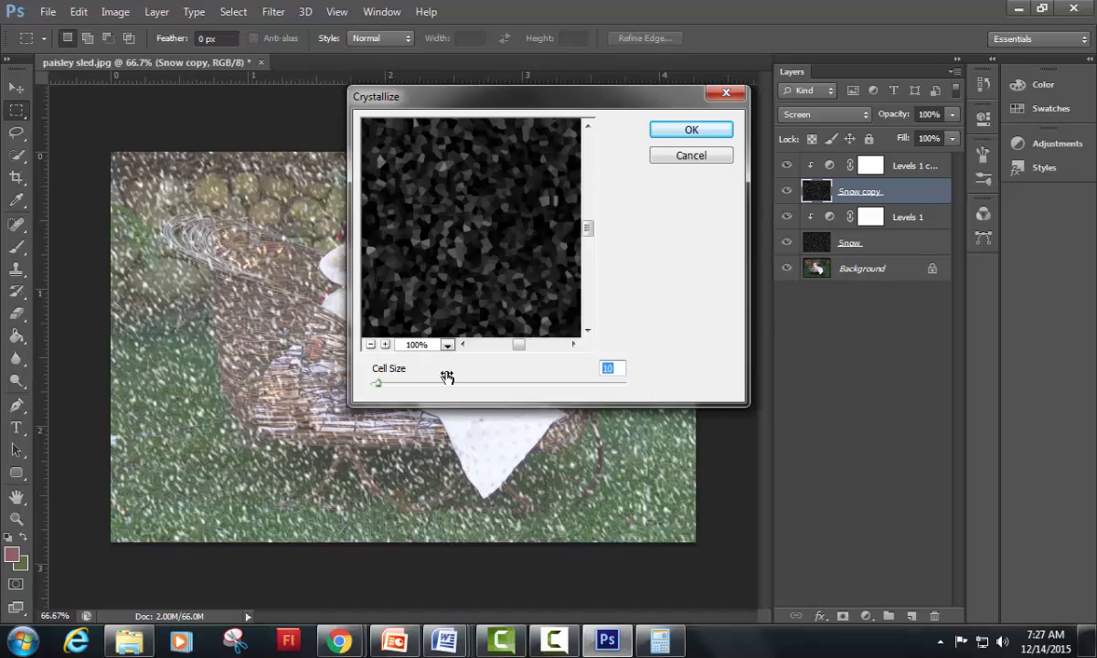
left_click(617, 369)
double_click(617, 369)
type("12")
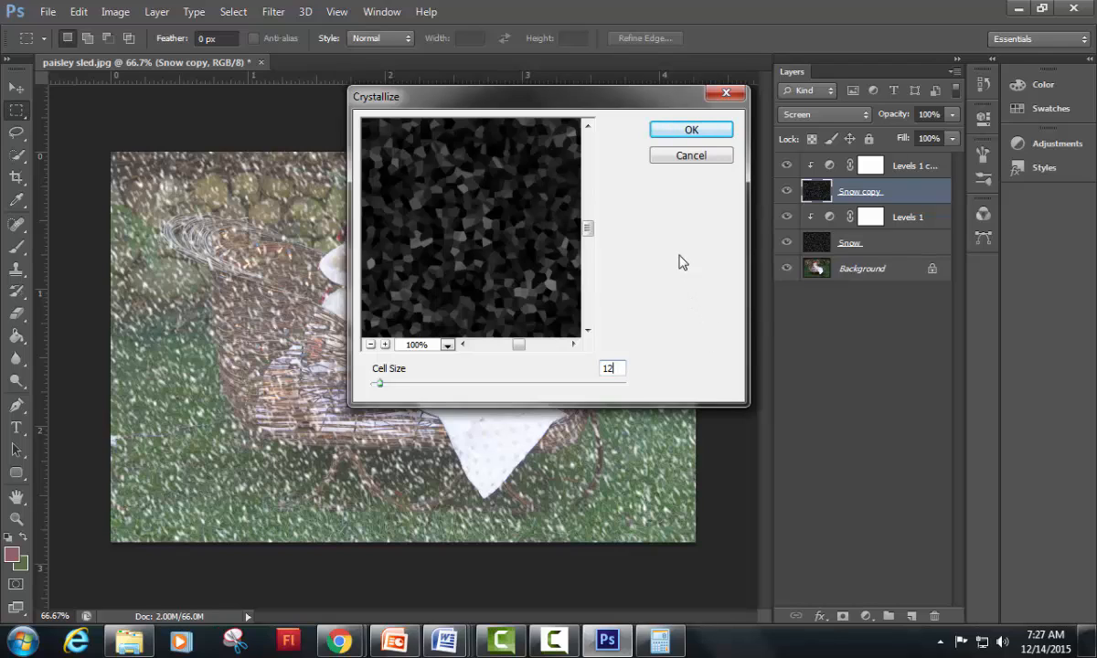
double_click(609, 368)
type("8")
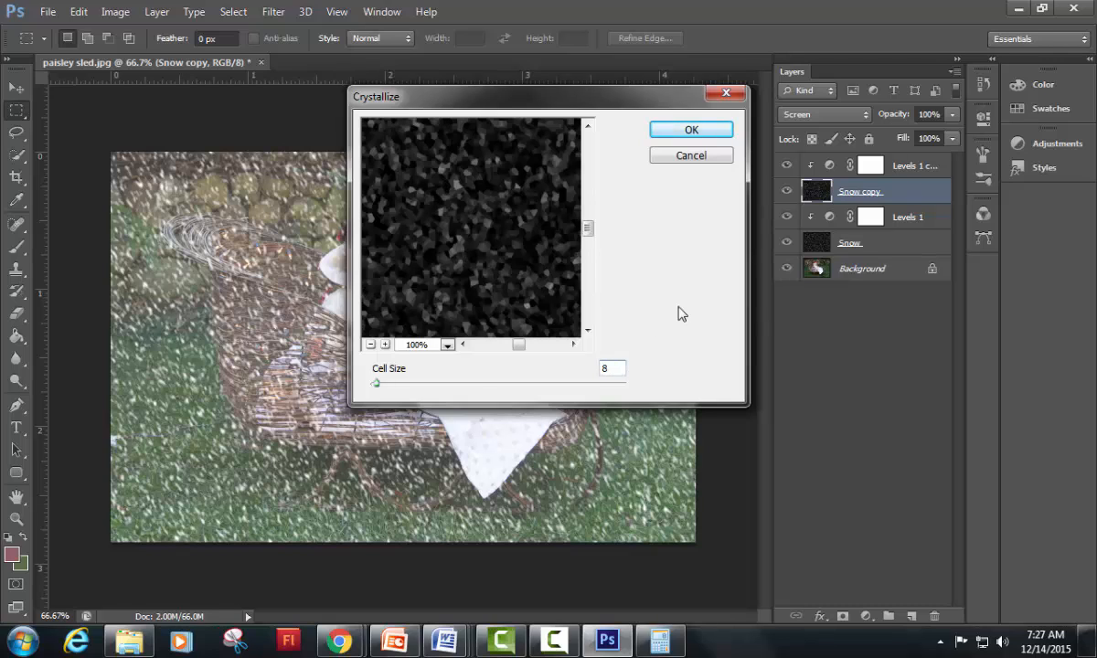
double_click(619, 369)
type("10")
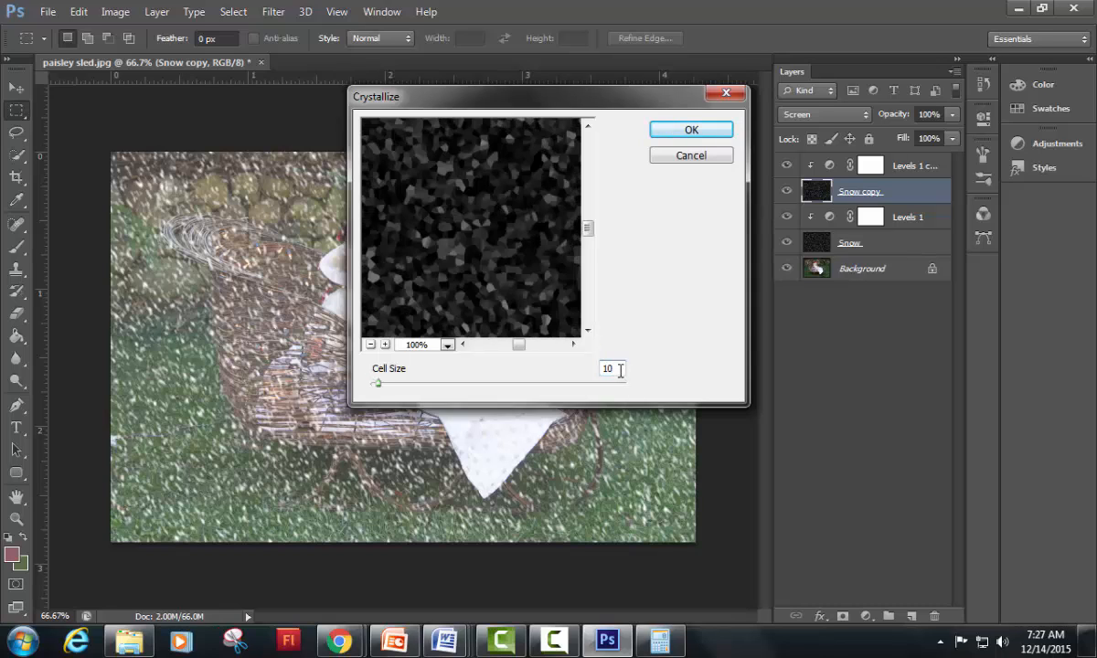
left_click(692, 130)
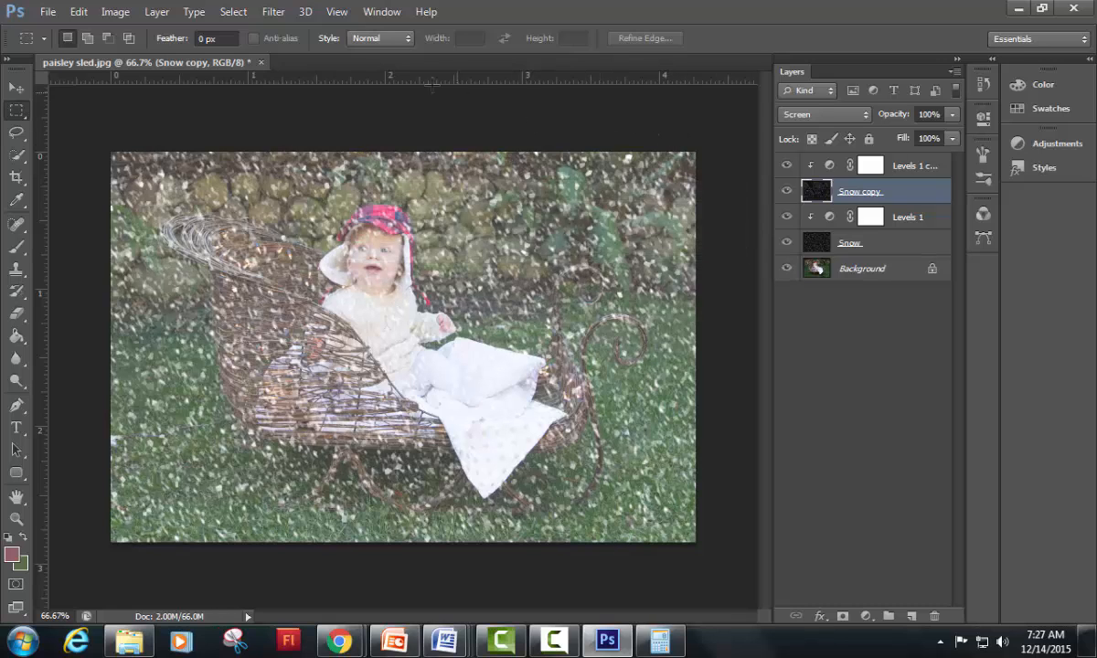
Step: Apply a Motion Blur to the Snow copy layer with an angle of -65° and a distance of 18 pixels
left_click(272, 13)
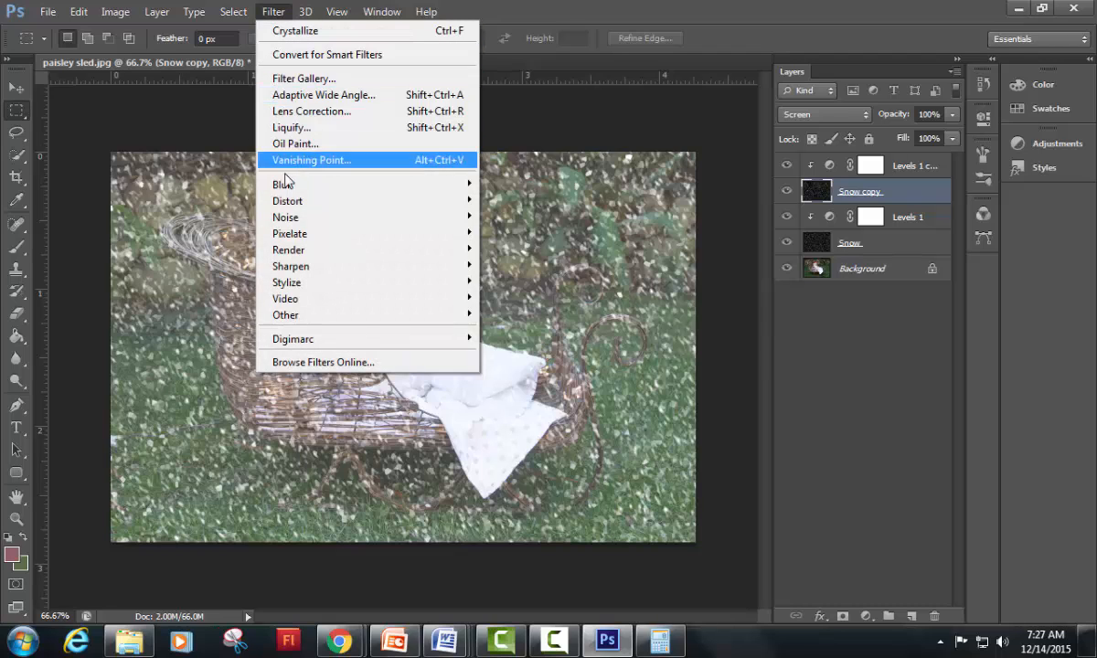
mouse_move(293, 189)
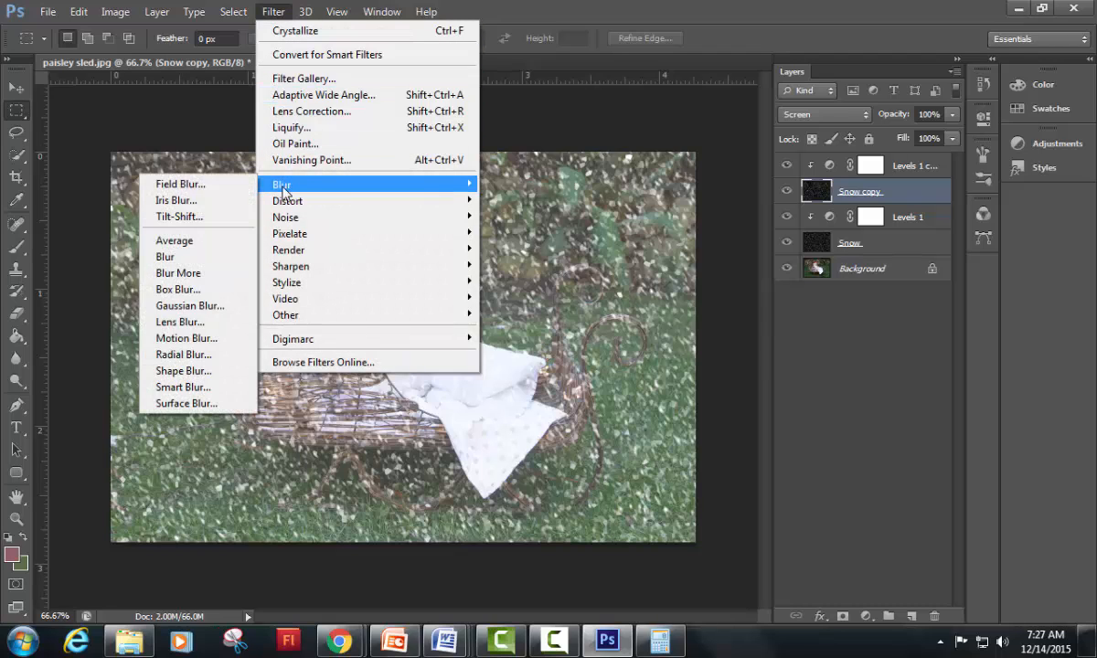
left_click(194, 339)
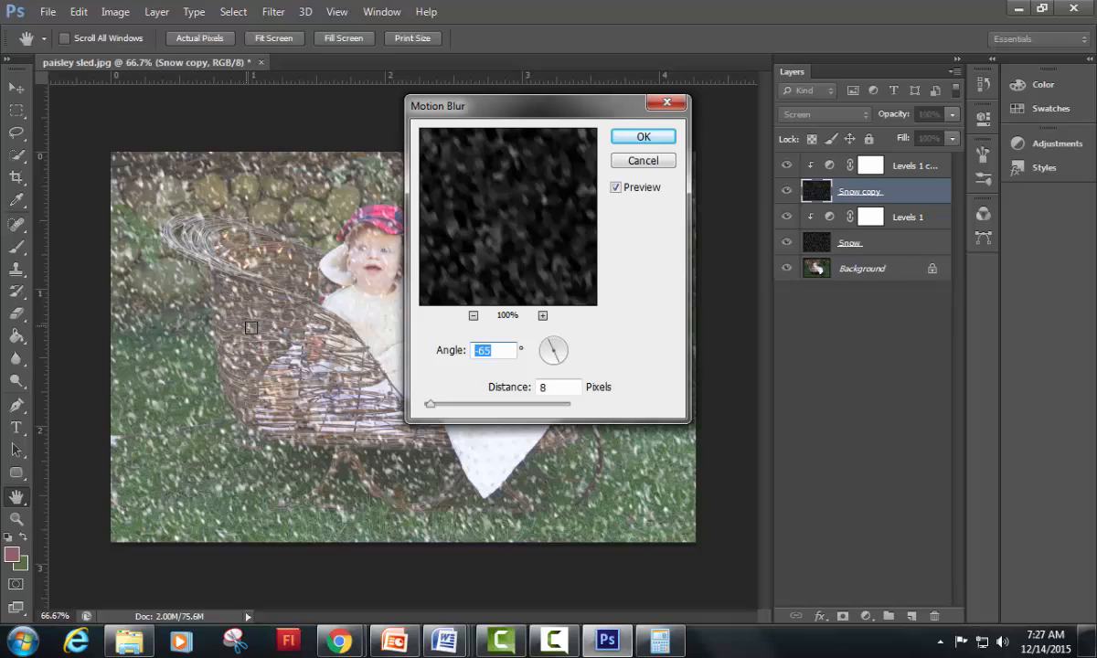
double_click(566, 388)
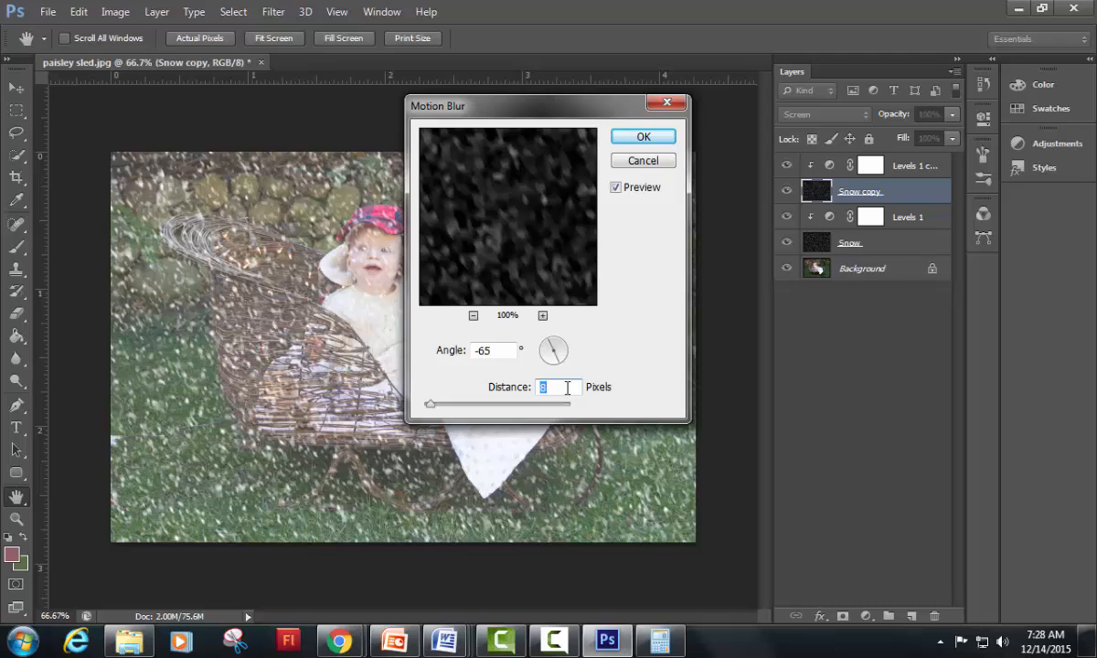
type("16")
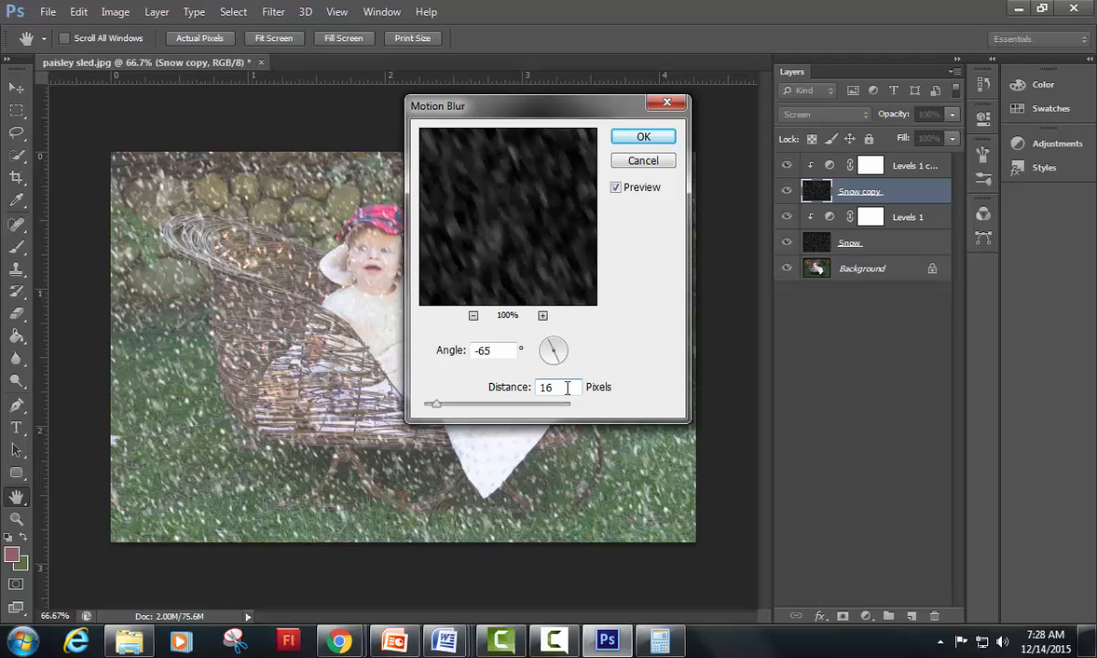
double_click(567, 387)
type("18")
key("BackSpace")
key("BackSpace")
type("20")
key("BackSpace")
key("BackSpace")
type("18")
left_click(643, 137)
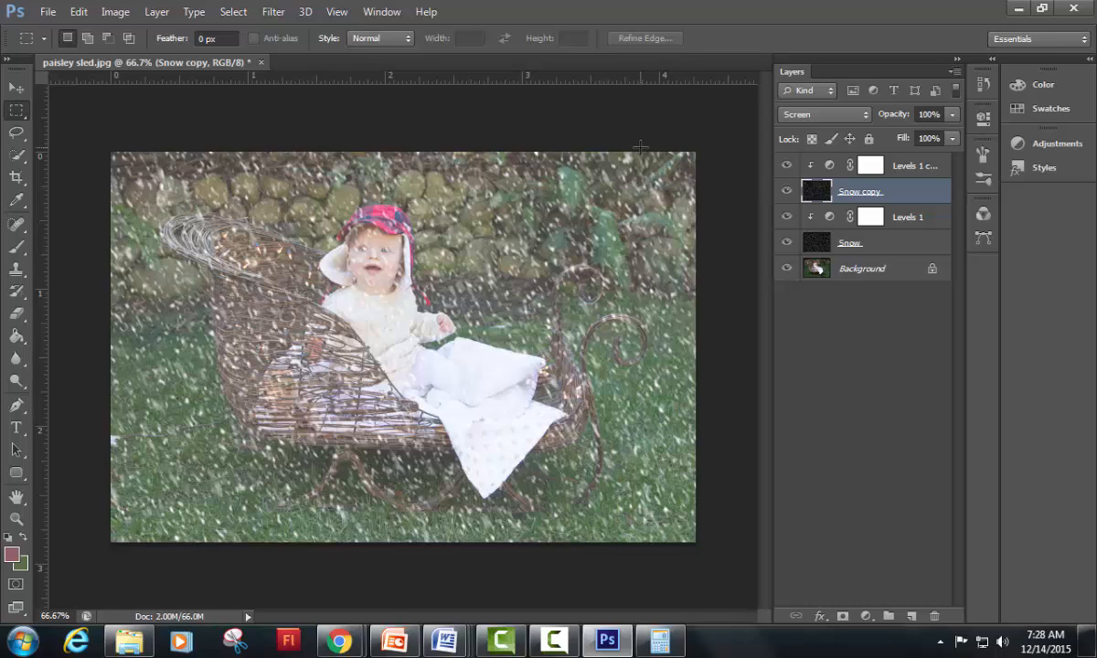
Step: Set the Levels 1 copy adjustment's shadow input level to 40 and highlight input level to 119, and deselect the layer
left_click(923, 169)
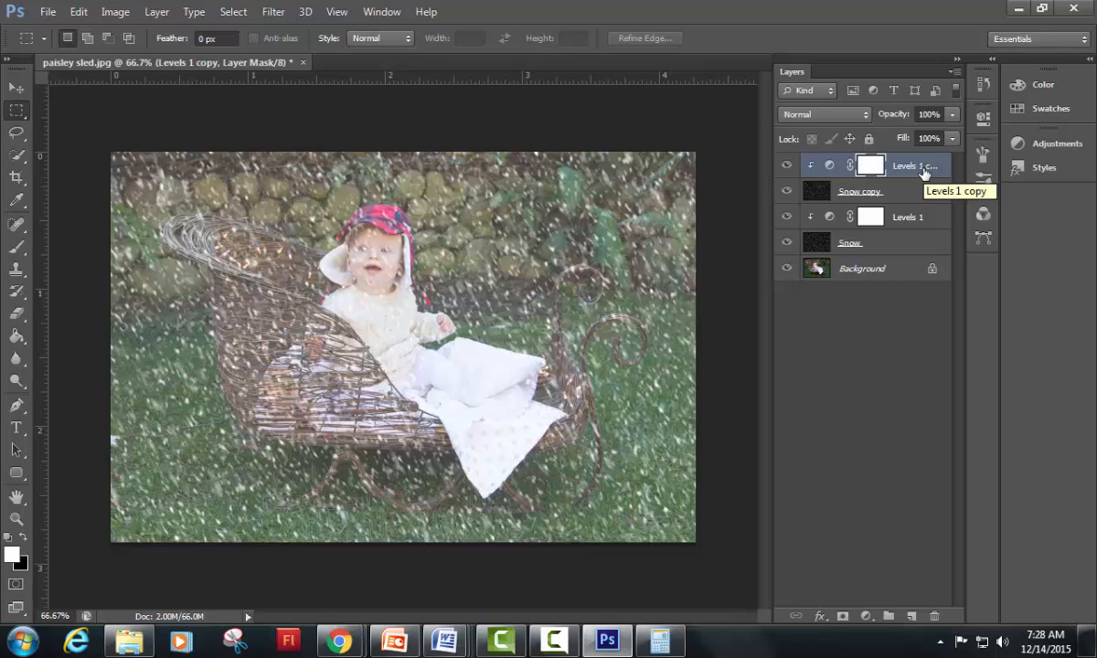
right_click(924, 174)
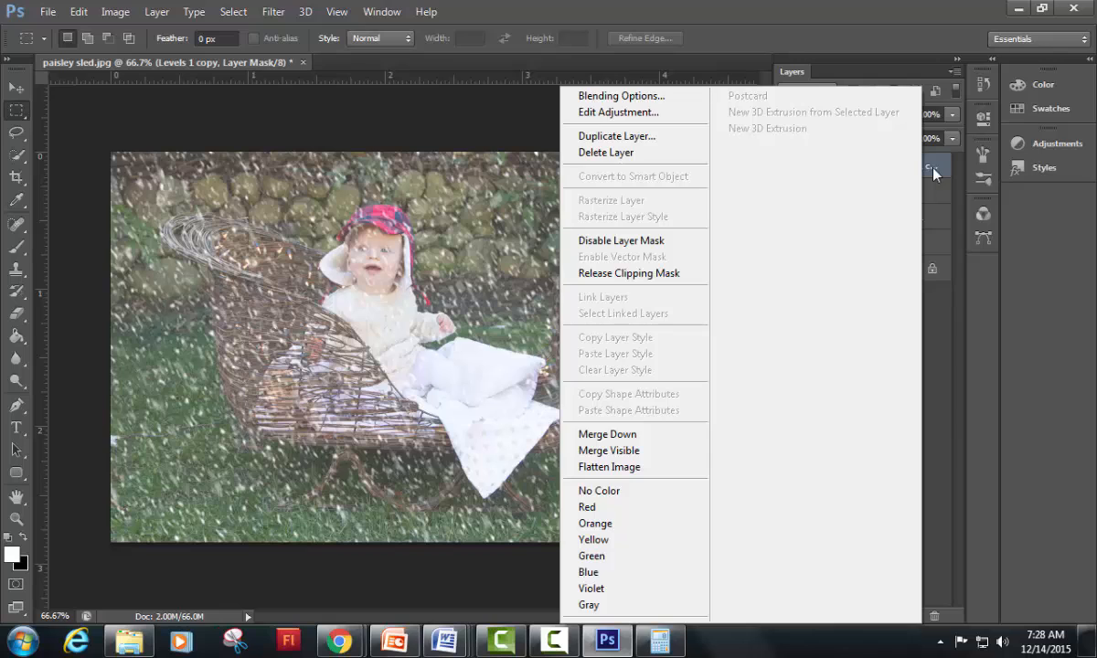
left_click(607, 113)
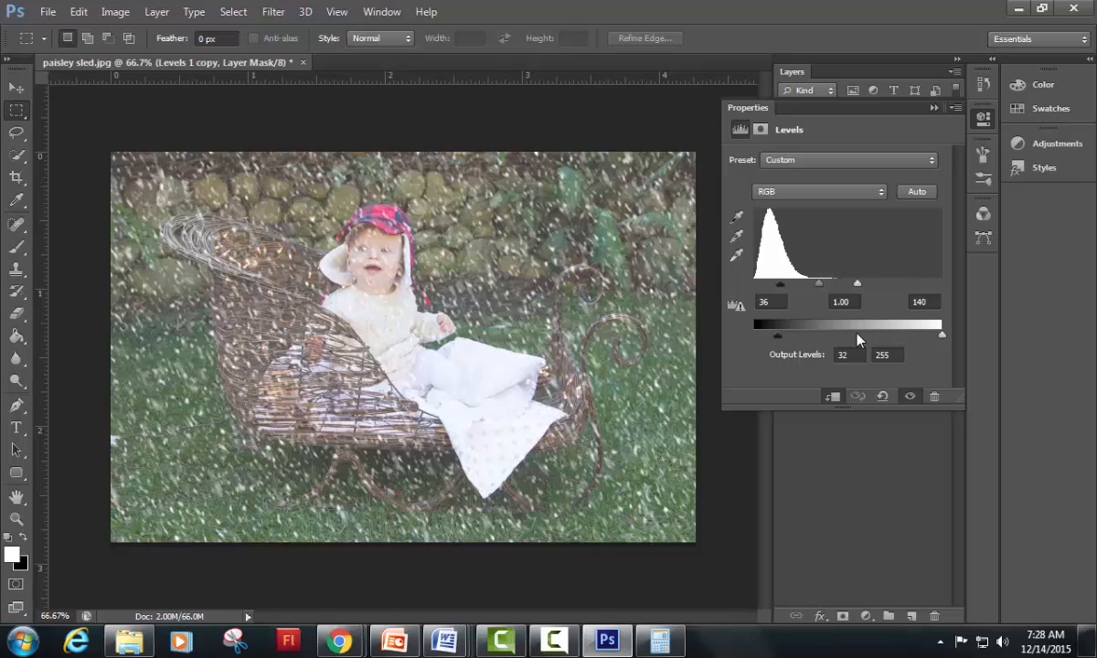
left_click(772, 298)
double_click(773, 298)
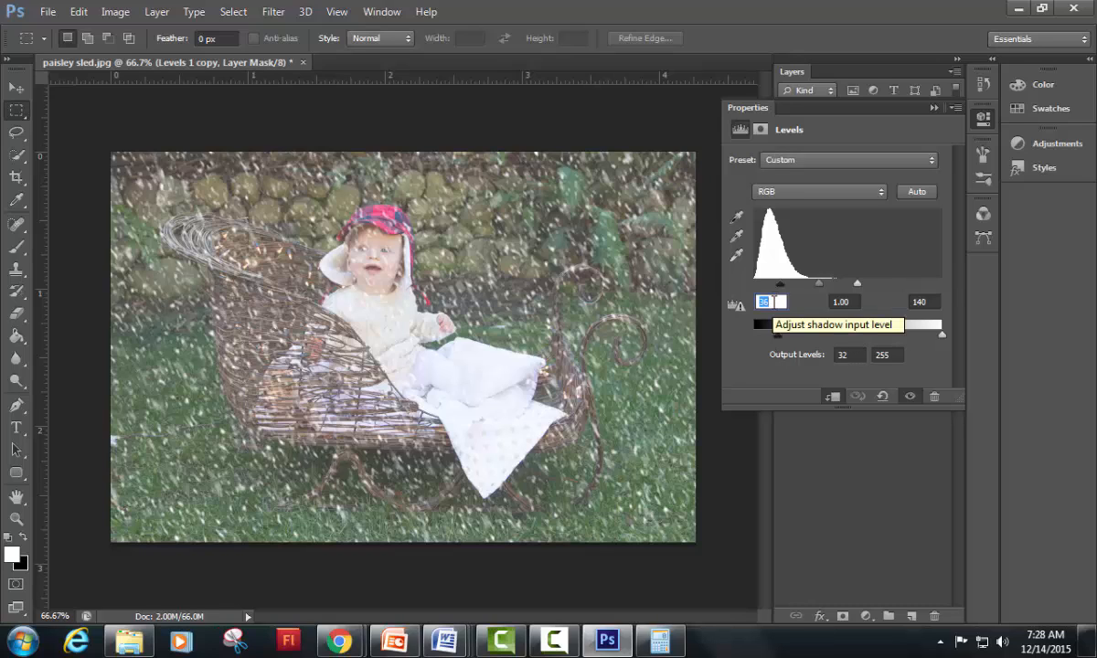
type("40")
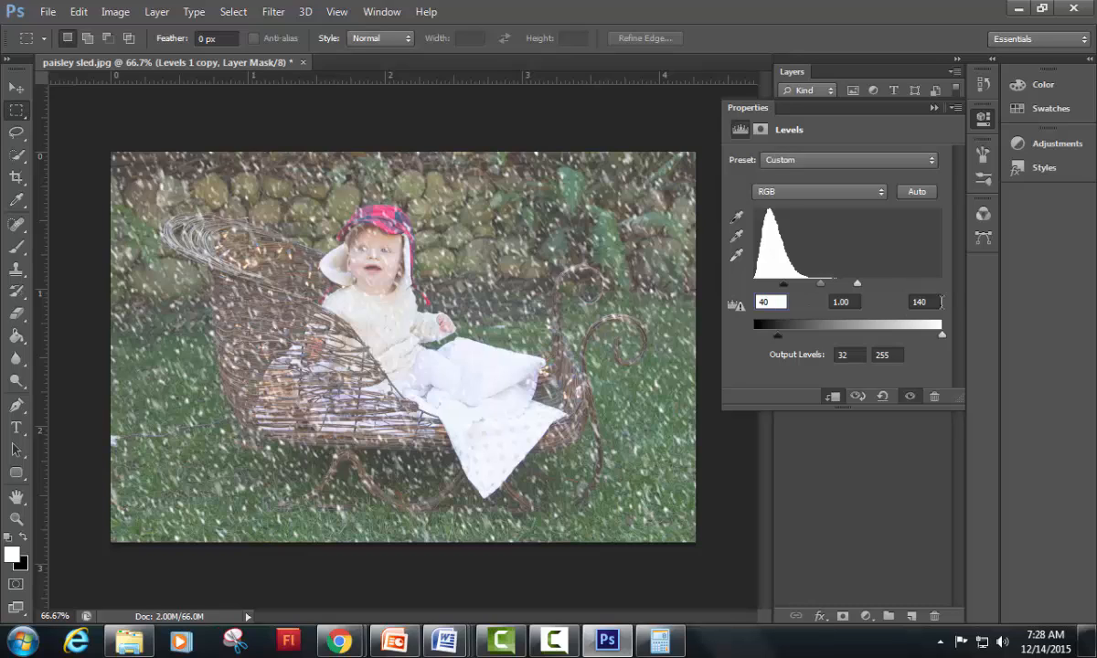
left_click(932, 302)
left_click_drag(922, 302, 937, 304)
type("15")
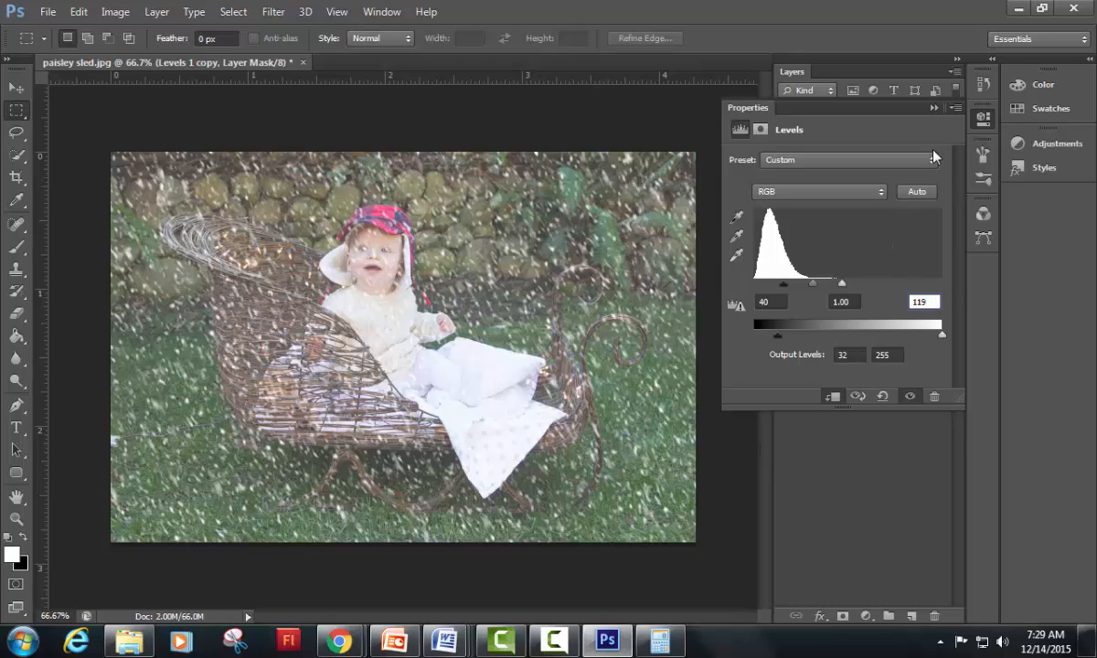
left_click(932, 108)
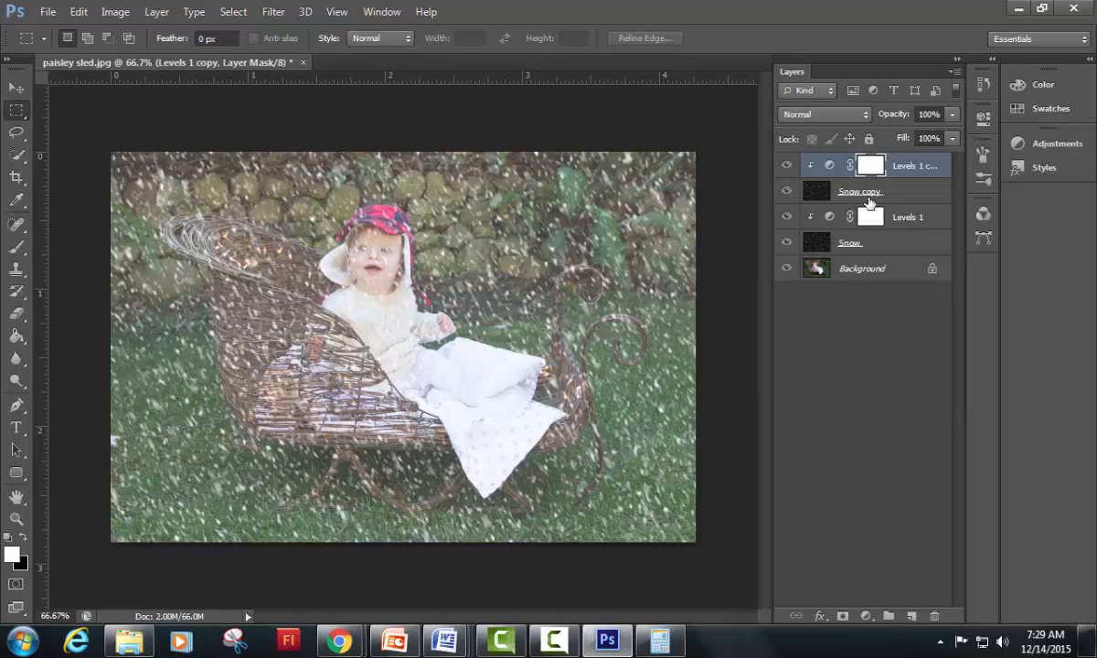
left_click(793, 387)
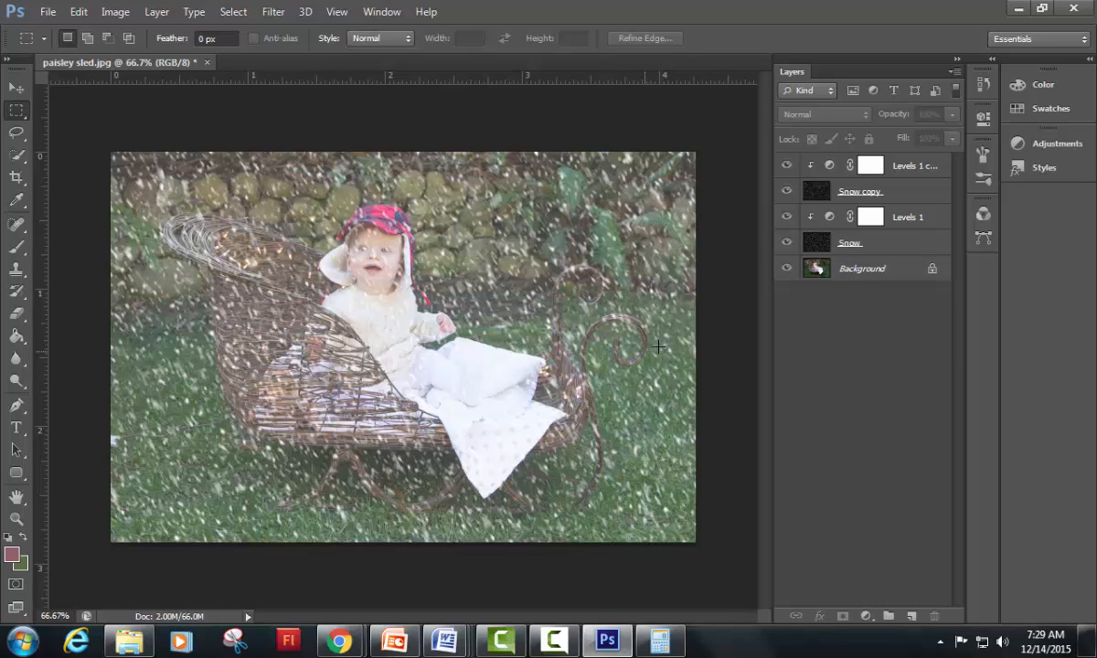
Step: Lower the shadow output level of the Levels 1 copy adjustment layer to reduce the haze over the photo
right_click(901, 176)
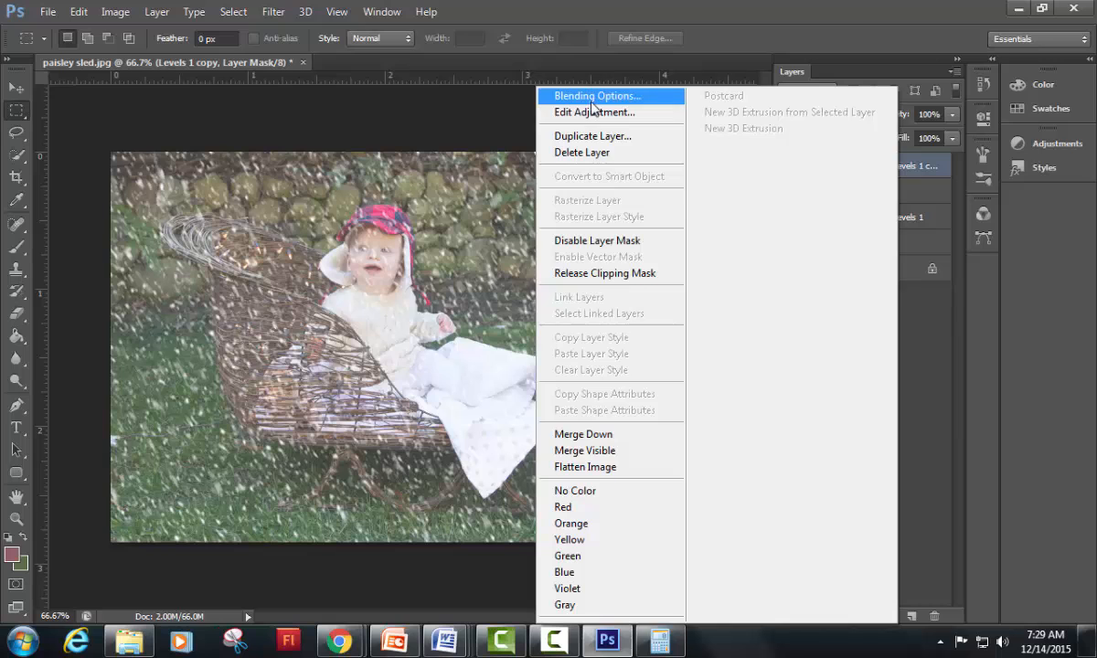
left_click(571, 112)
left_click_drag(786, 338, 755, 338)
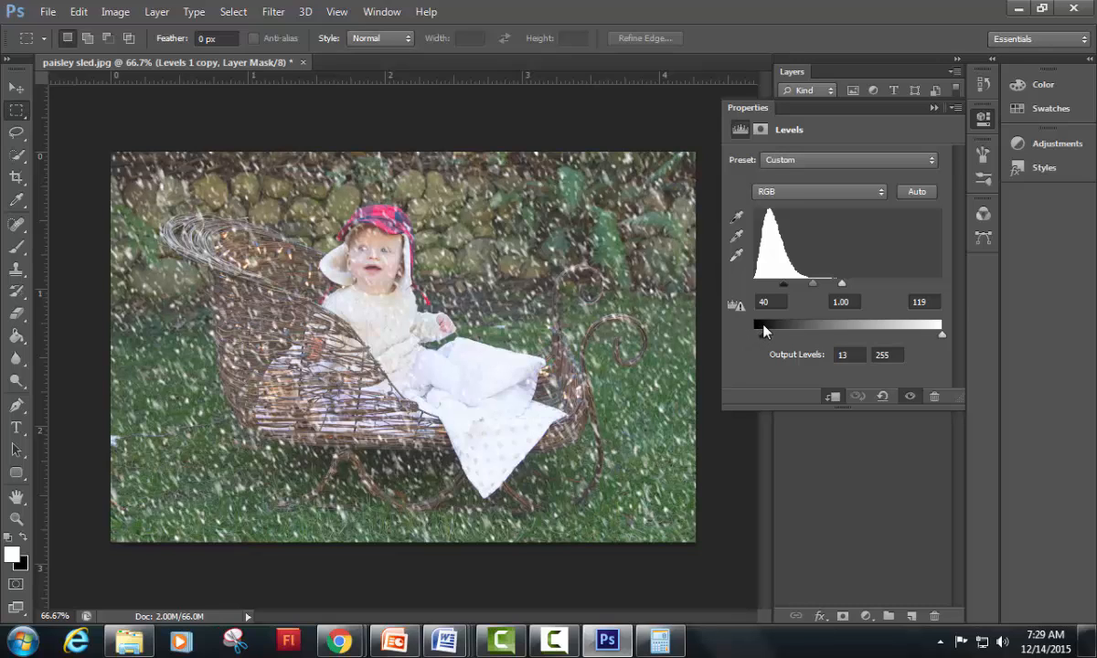
left_click_drag(765, 331, 759, 332)
double_click(875, 106)
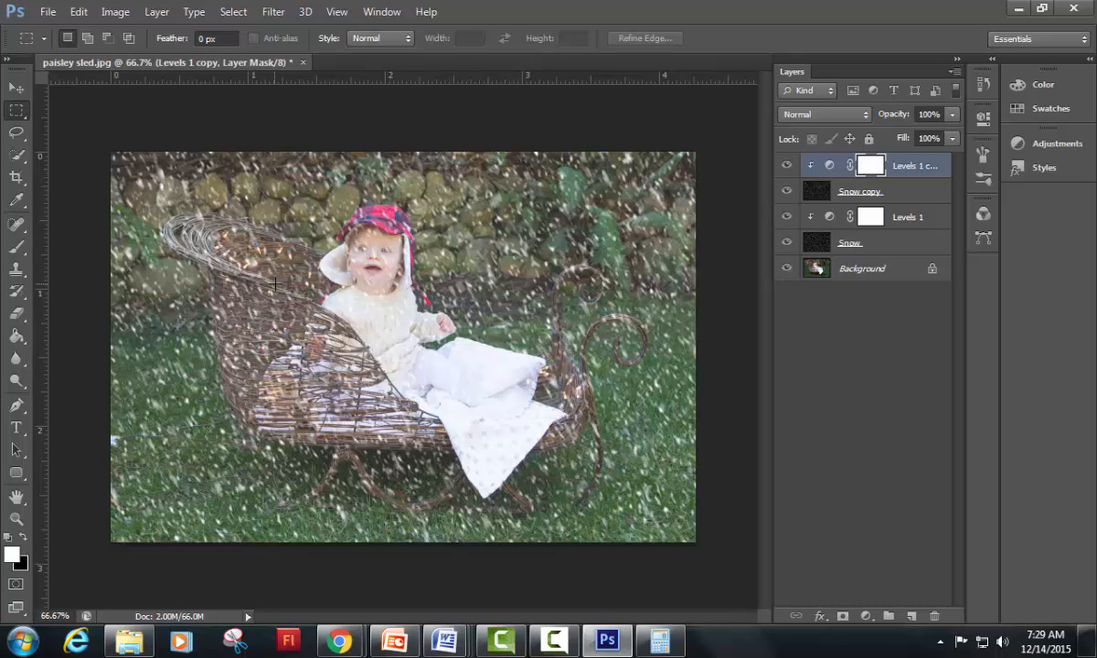
Step: Save the layered image as a Photoshop file named "paisley sled snow" in the Holiday Card Final Photoshop folder, with Maximize Compatibility on
left_click(46, 13)
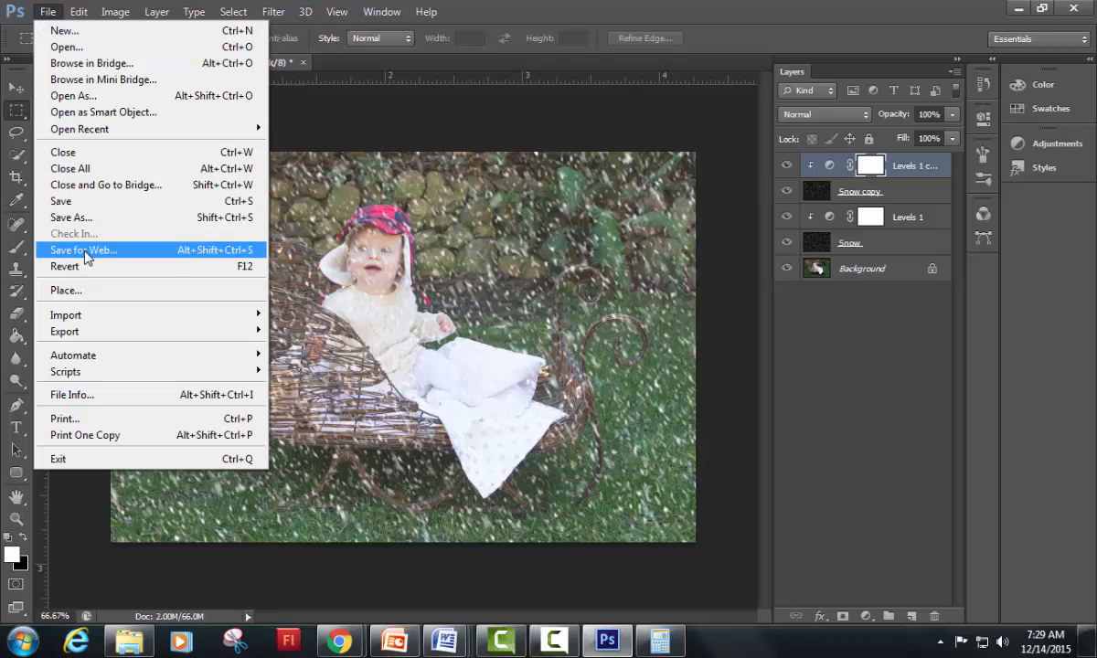
left_click(84, 203)
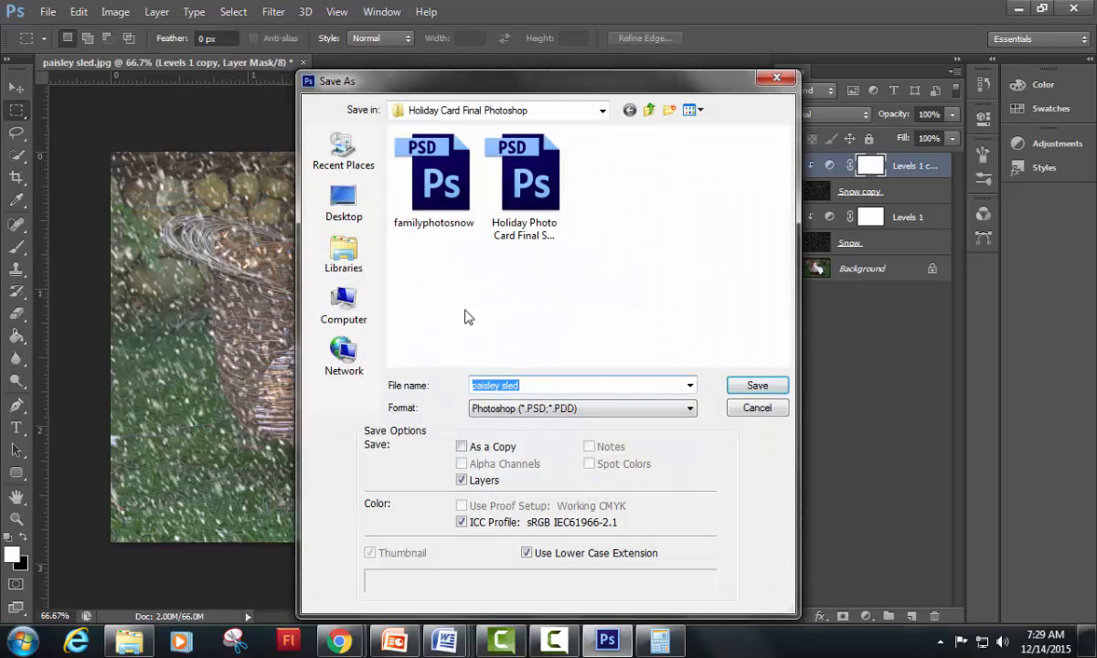
left_click(533, 385)
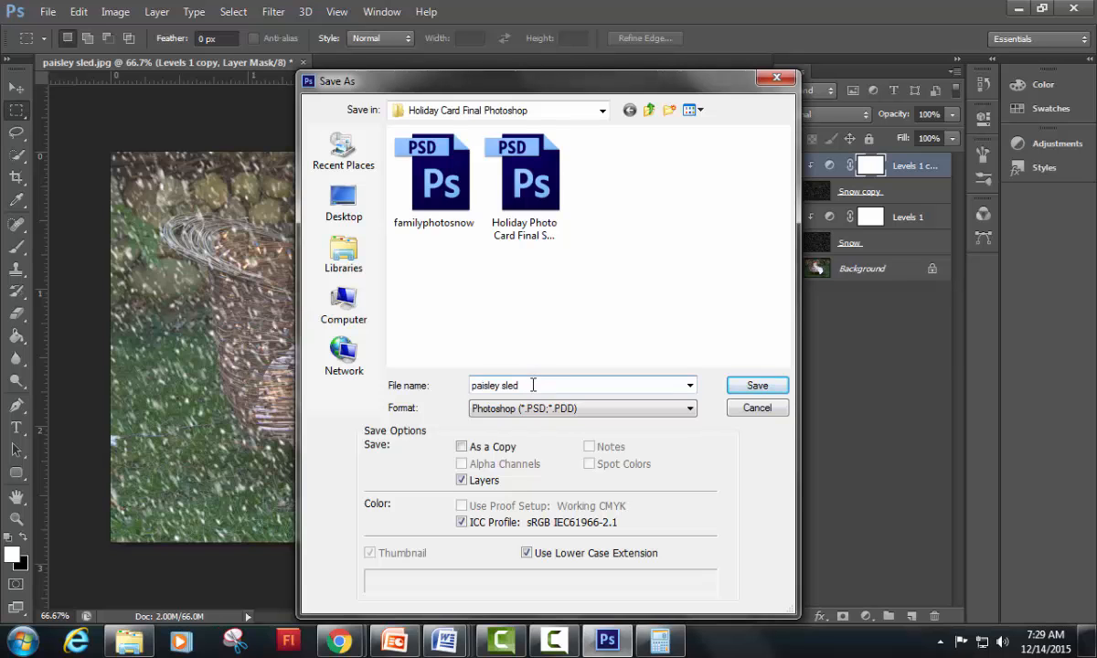
type("snow")
left_click(731, 382)
left_click(727, 180)
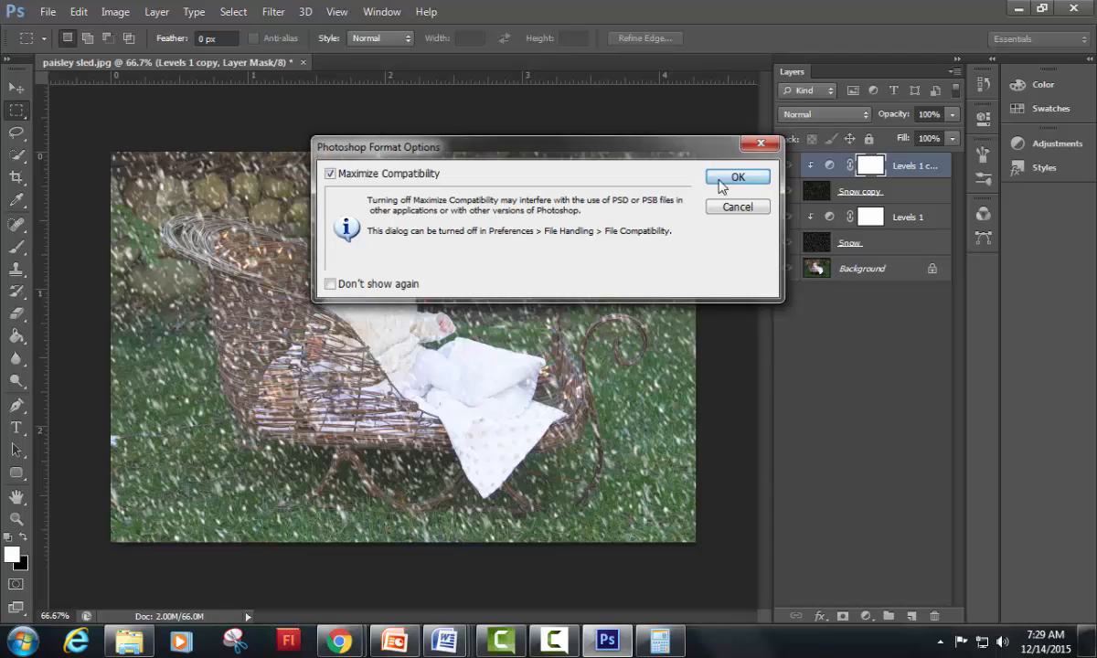
Step: Export the image for web as a JPEG High at quality 60, named paisley-sled-snow.jpg, into the Holiday Card Final Photoshop folder
left_click(54, 15)
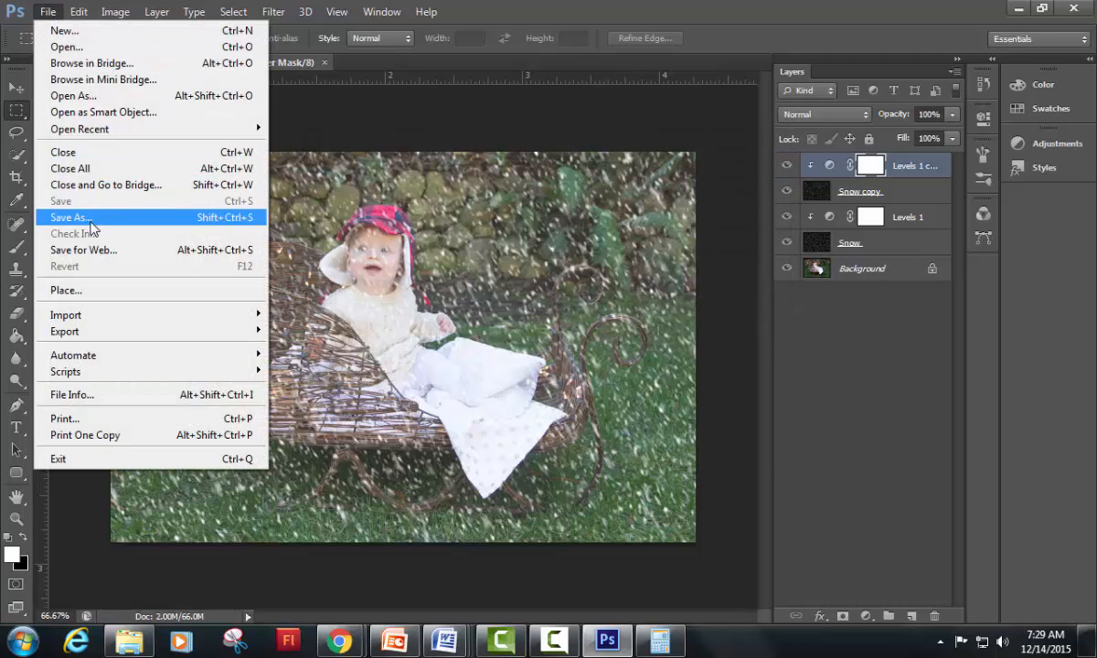
left_click(113, 249)
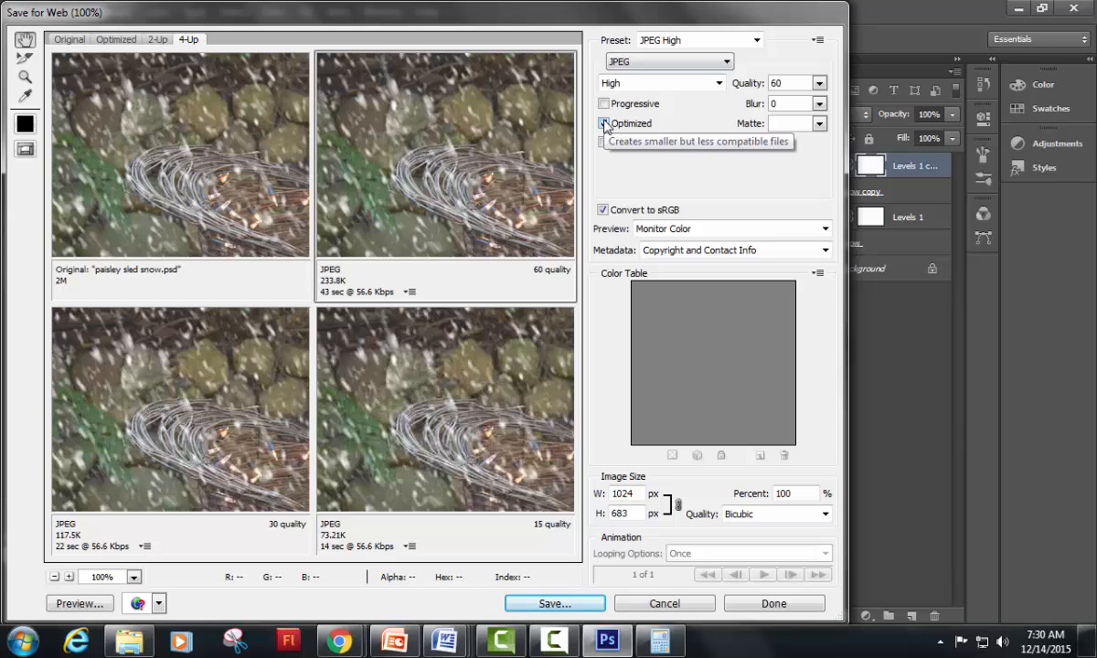
double_click(637, 494)
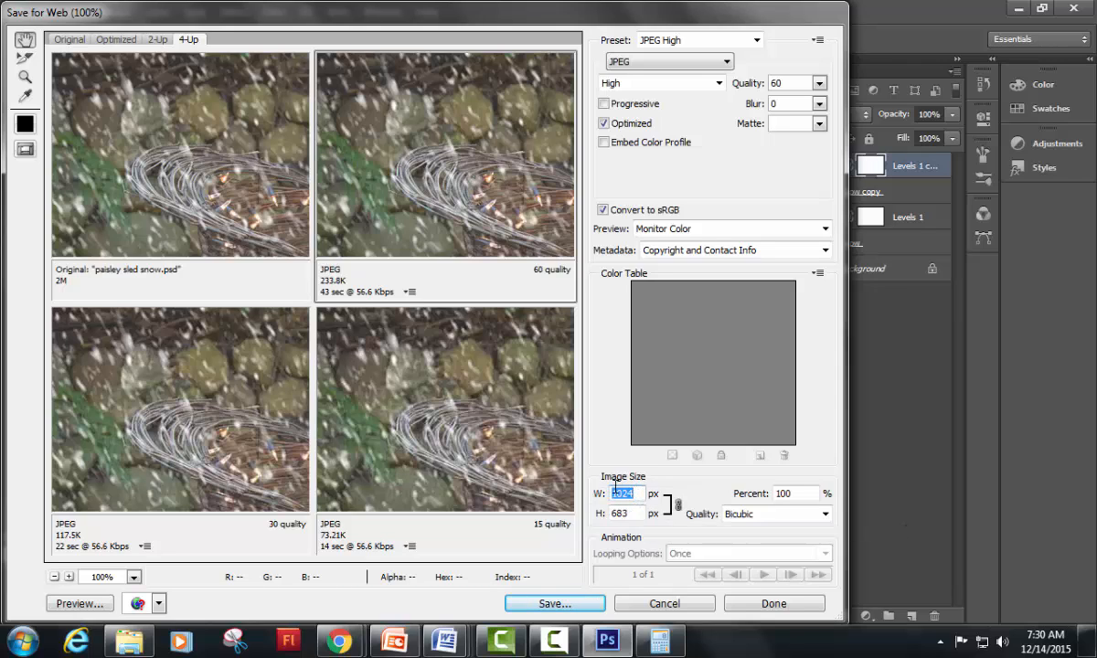
left_click(571, 607)
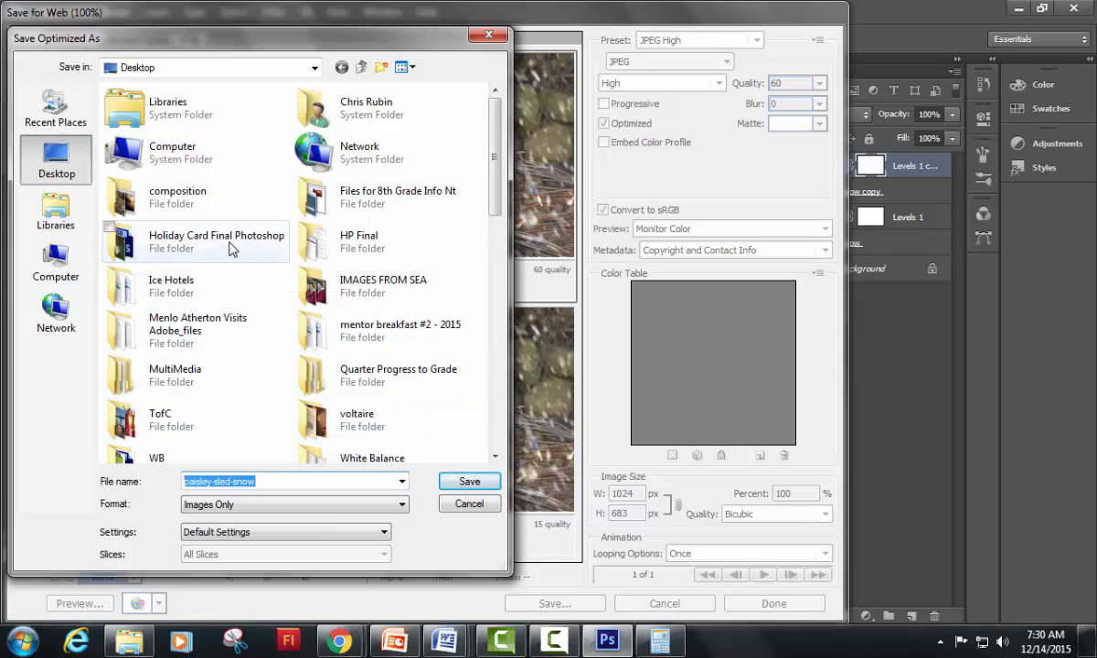
double_click(215, 245)
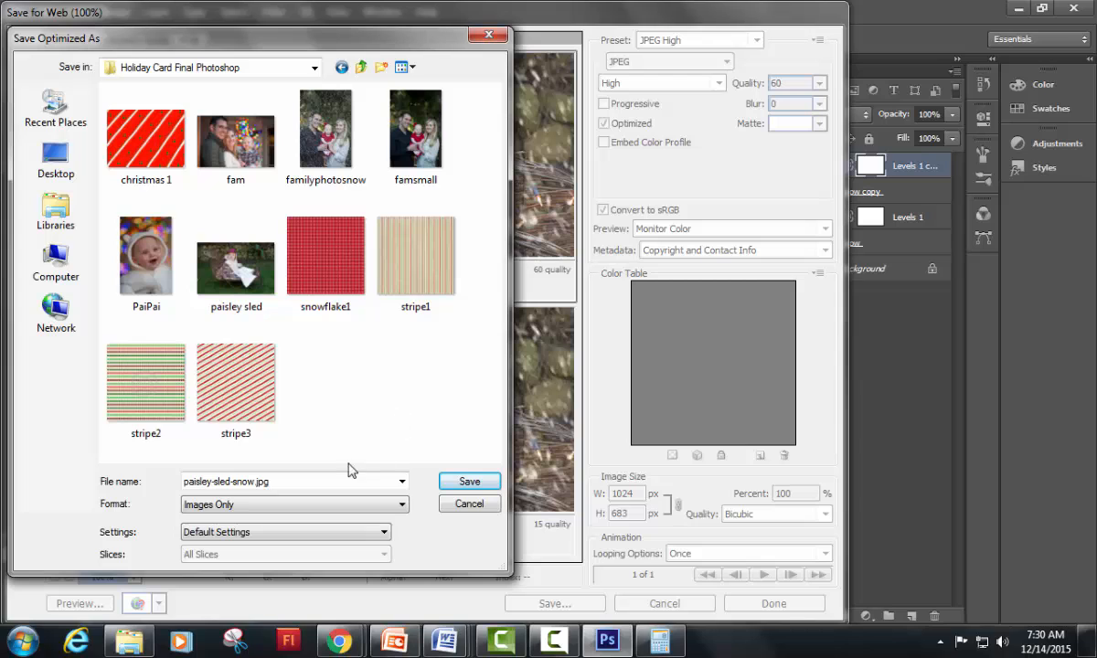
left_click(468, 481)
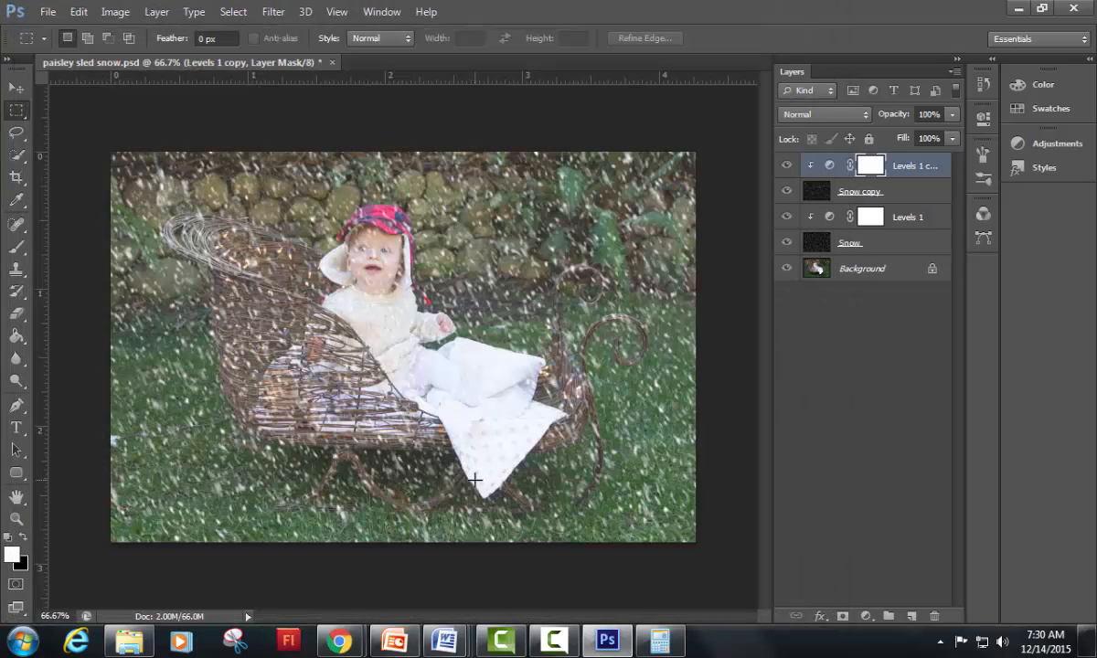
Step: Minimize Photoshop and the browser window and move the Calculator aside to uncover the desktop folders
left_click(1016, 9)
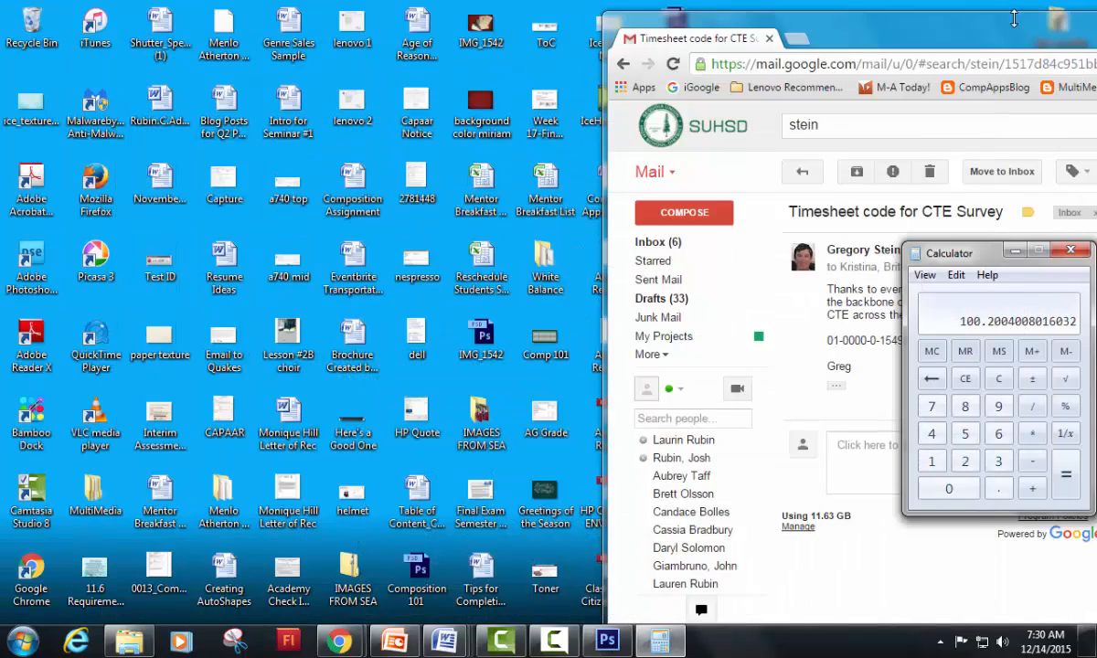
left_click_drag(1022, 45, 566, 259)
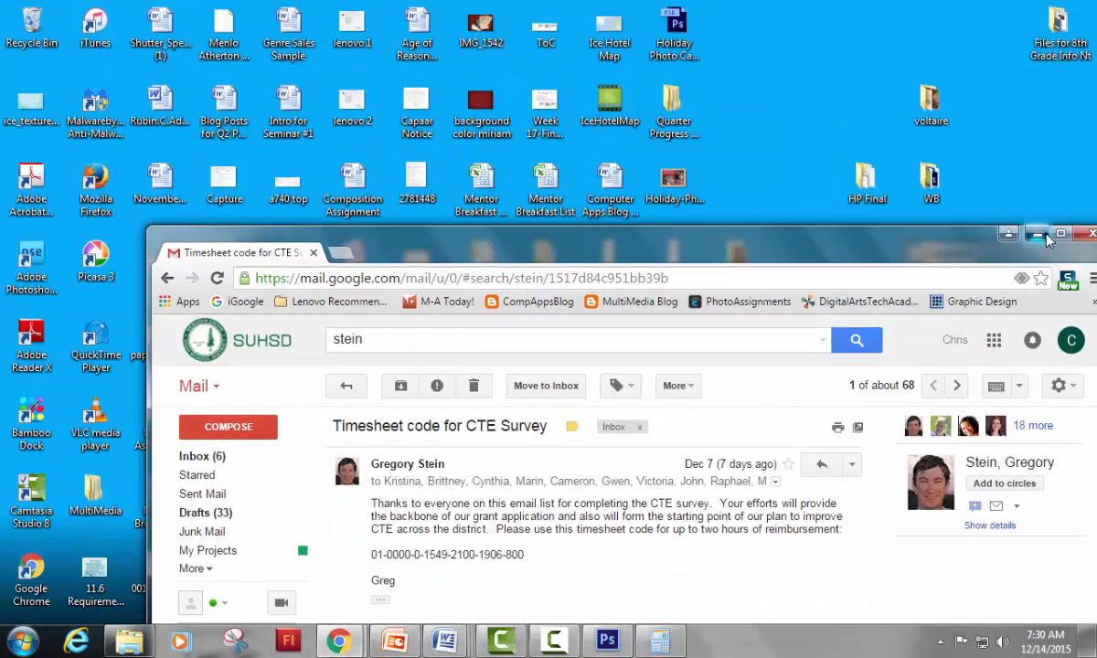
left_click(1041, 235)
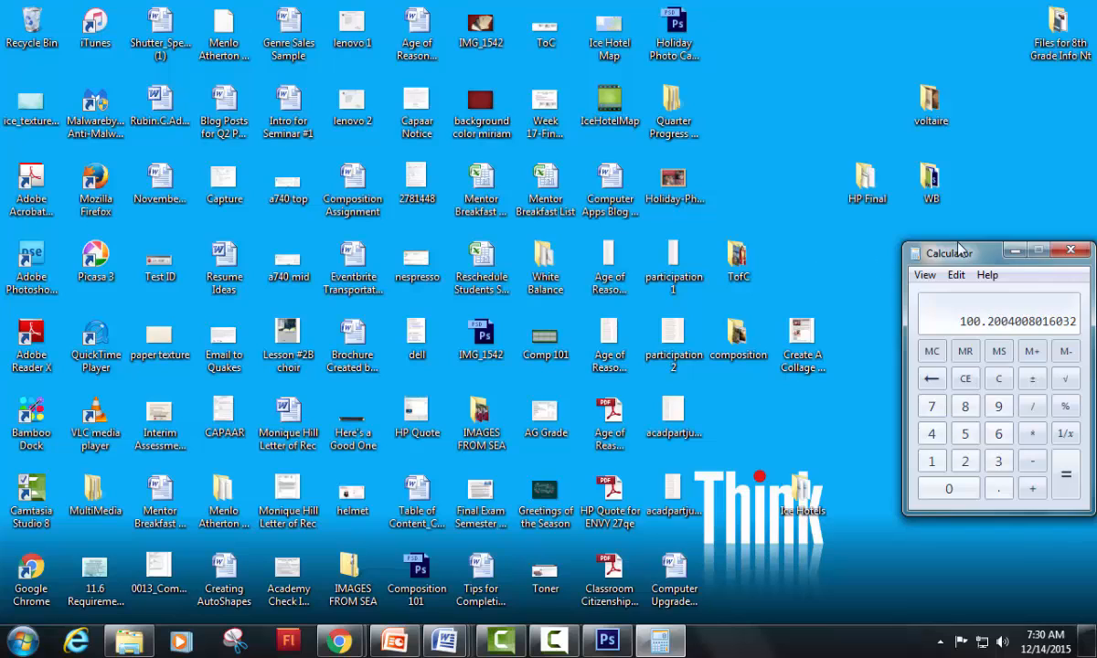
left_click_drag(959, 248, 590, 326)
Step: Open the Holiday Card Final Photoshop folder from the desktop, view the exported paisley-sled-snow image and close the preview
double_click(991, 422)
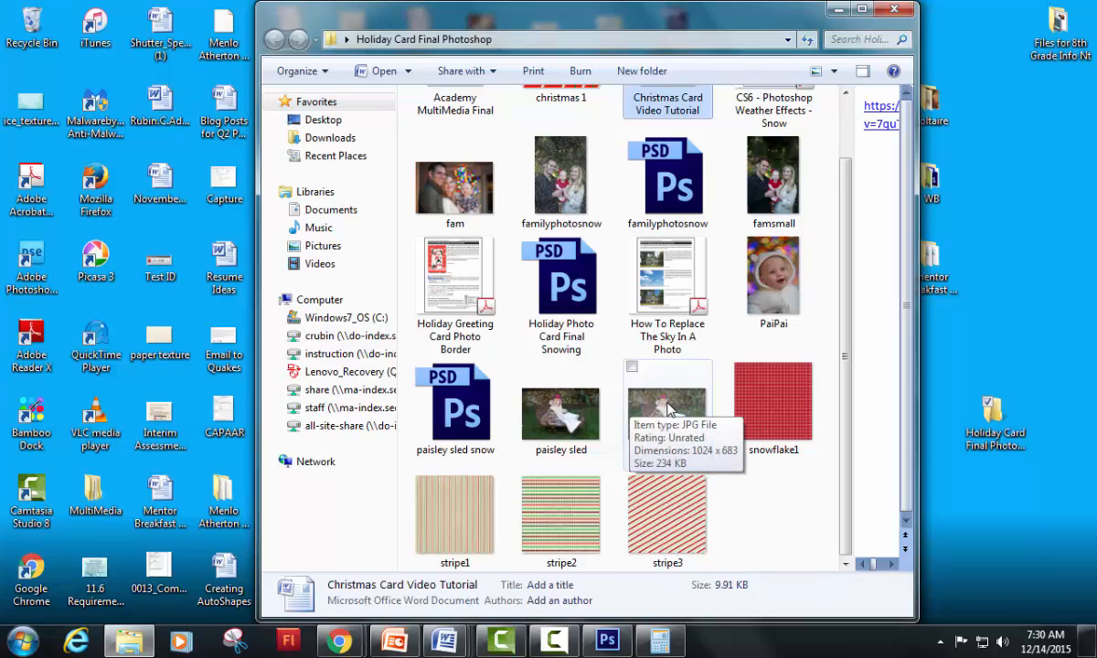
double_click(667, 409)
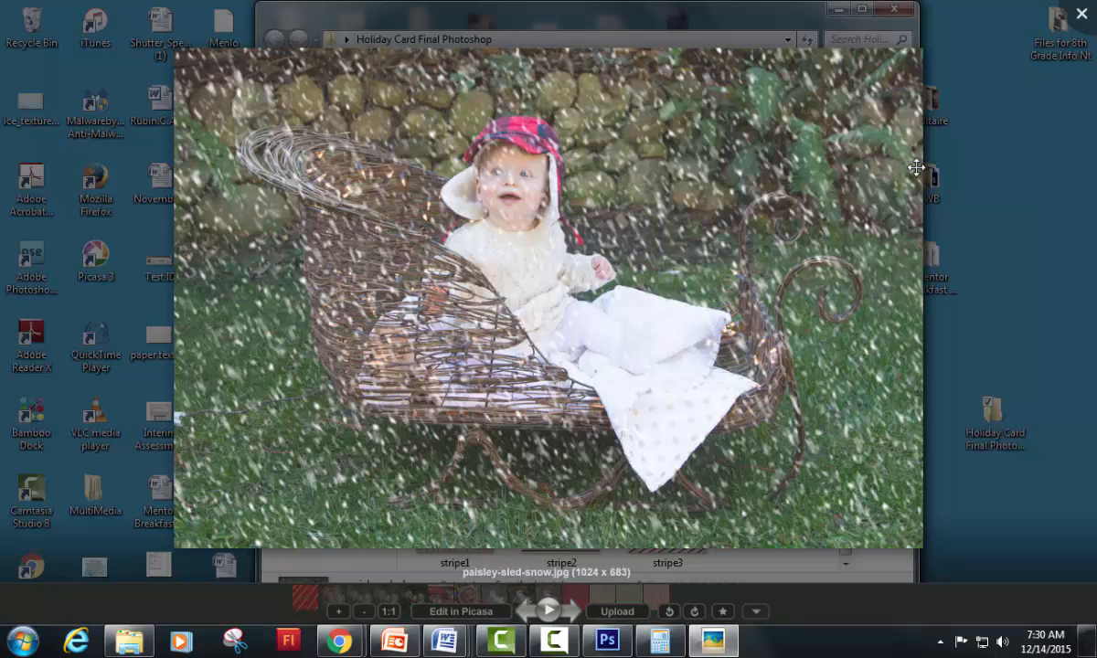
left_click(1080, 17)
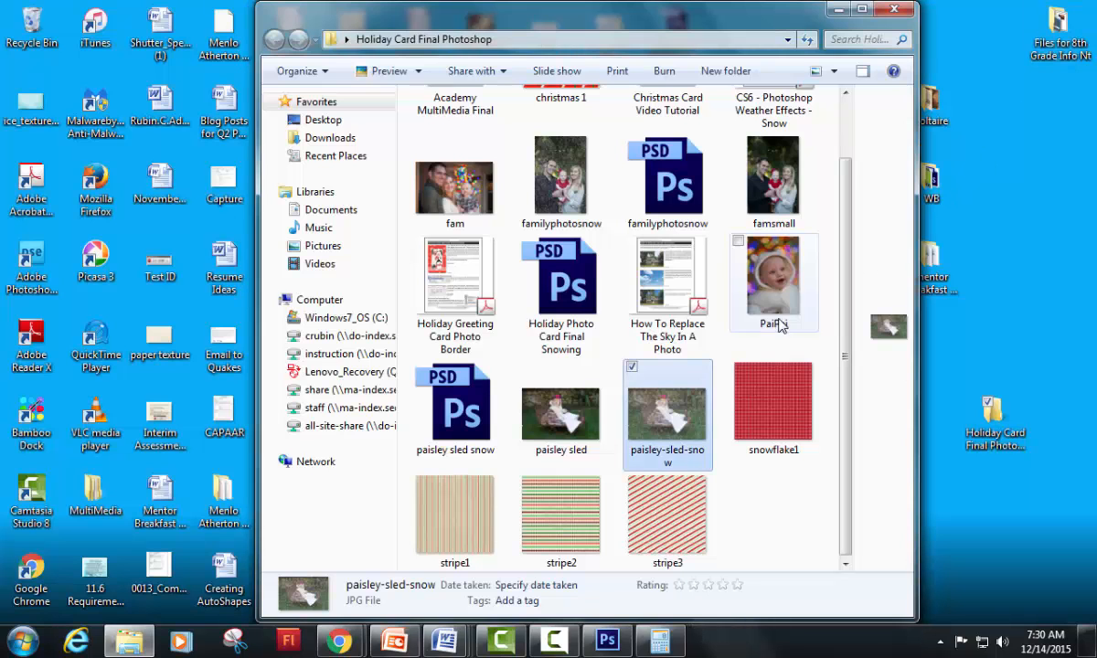